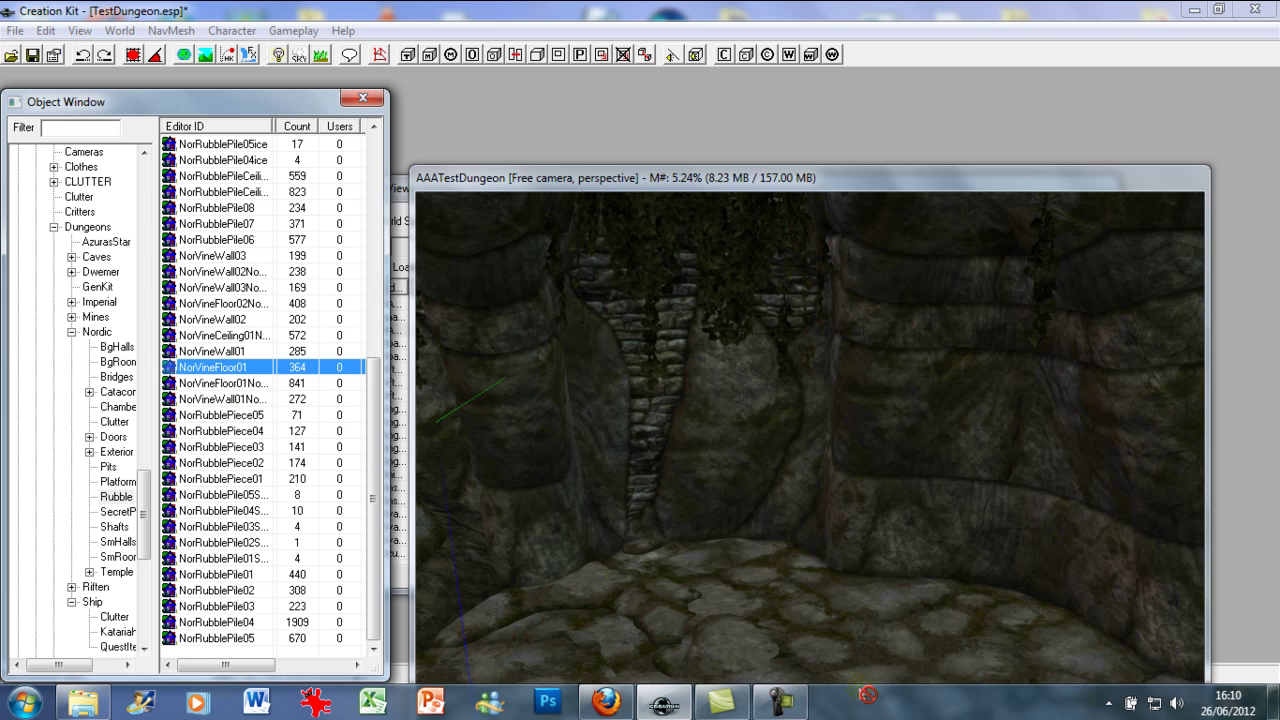
- Place a NorVineWall01 piece against the rock wall behind the floor roots and turn it towards the wall
mouse_move(866, 649)
middle_down()
mouse_move(869, 630)
mouse_move(857, 639)
middle_up()
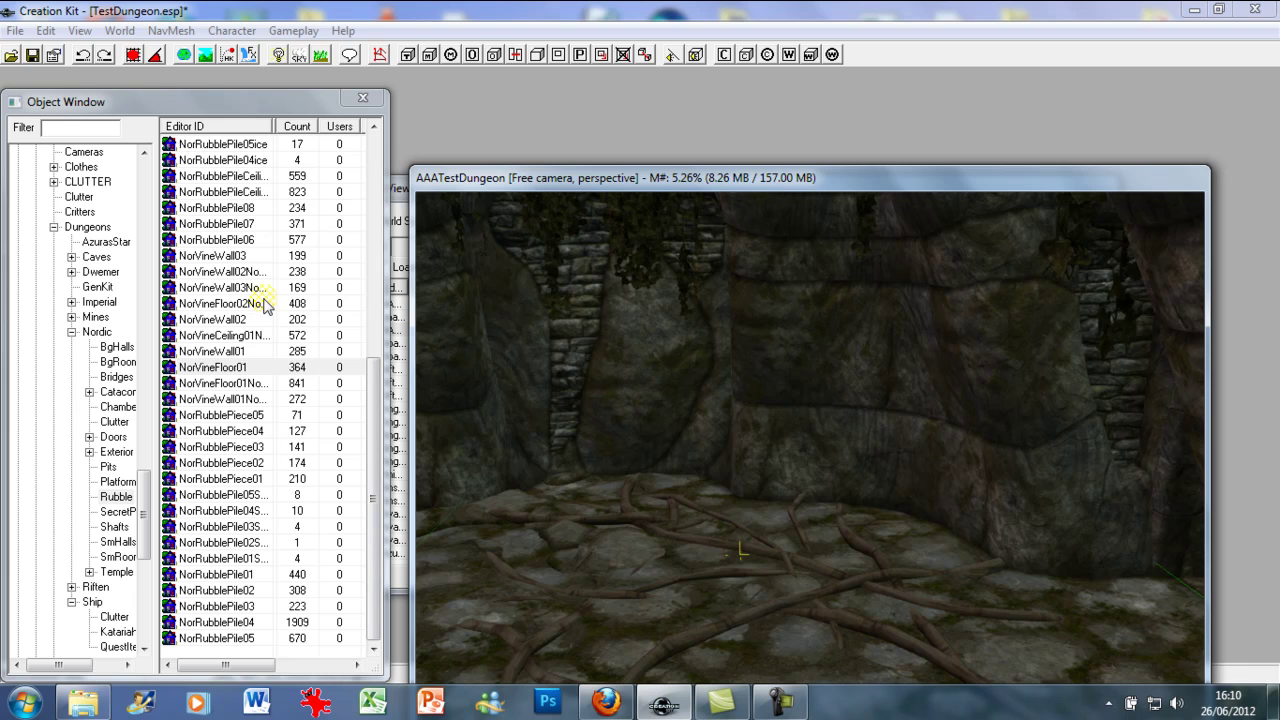
drag(212, 351, 813, 426)
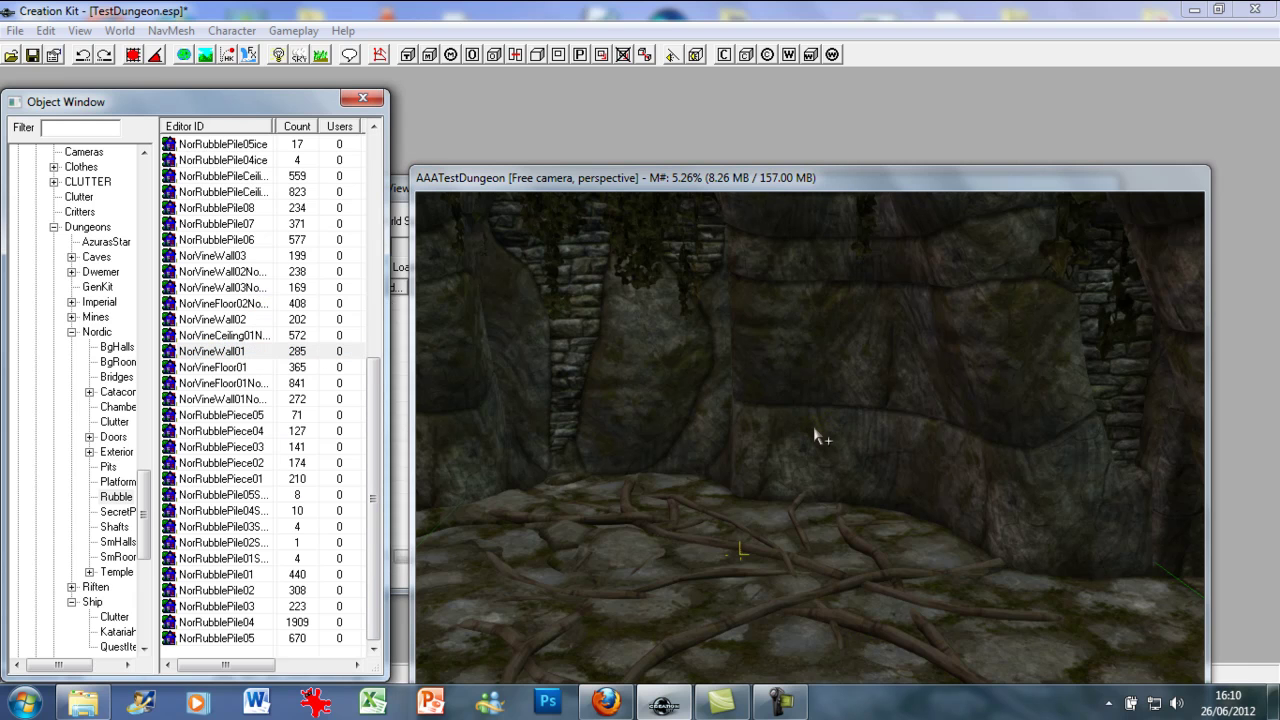
scroll(860, 433, up, 3)
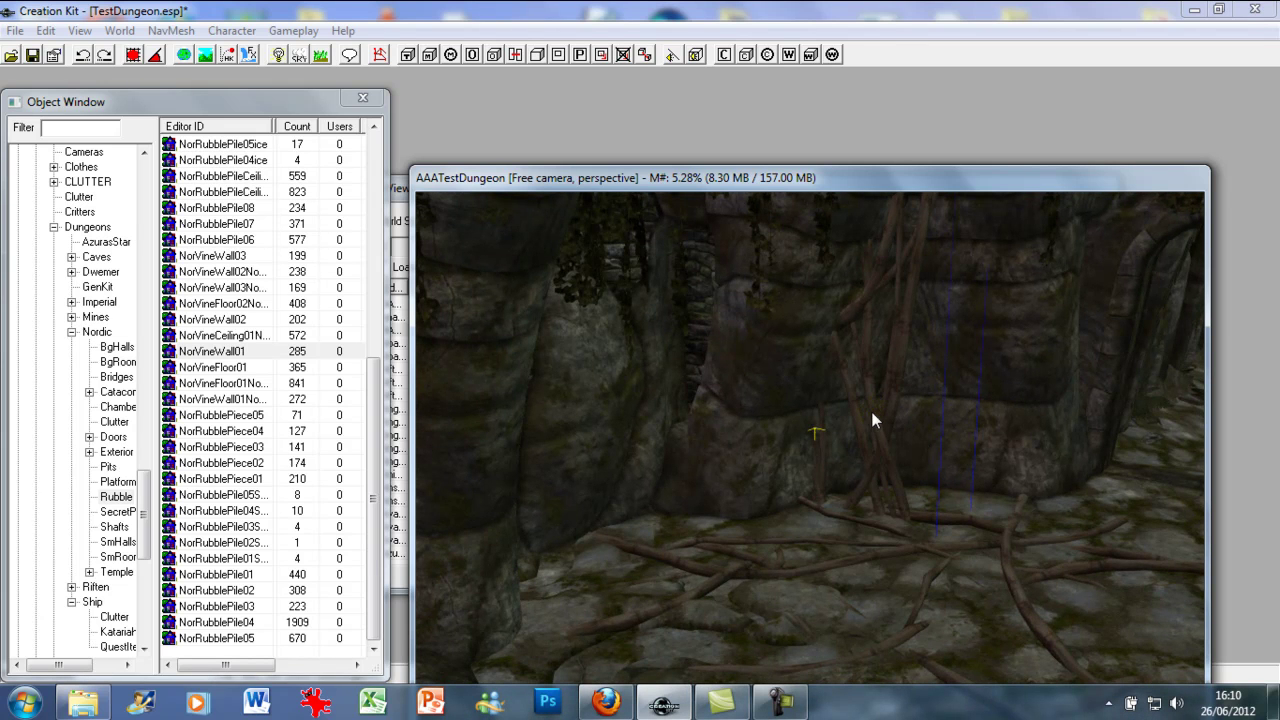
drag(870, 410, 1023, 383)
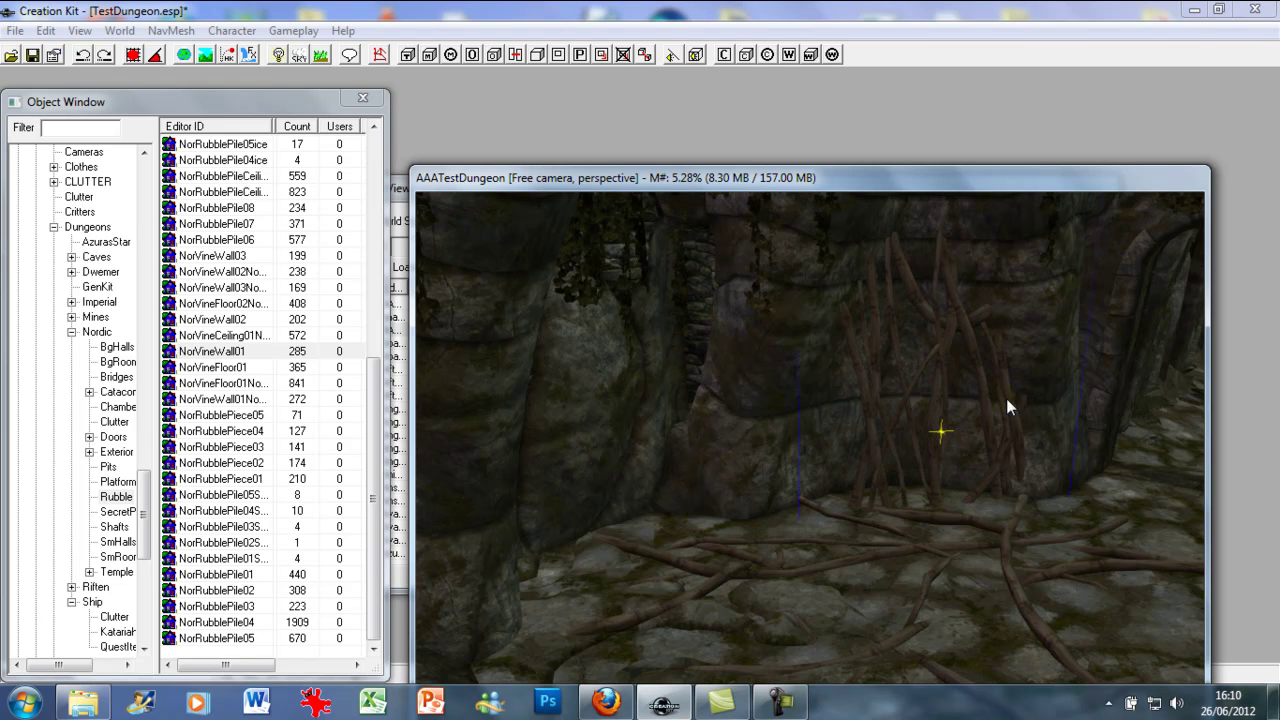
right_drag(1023, 383, 1033, 383)
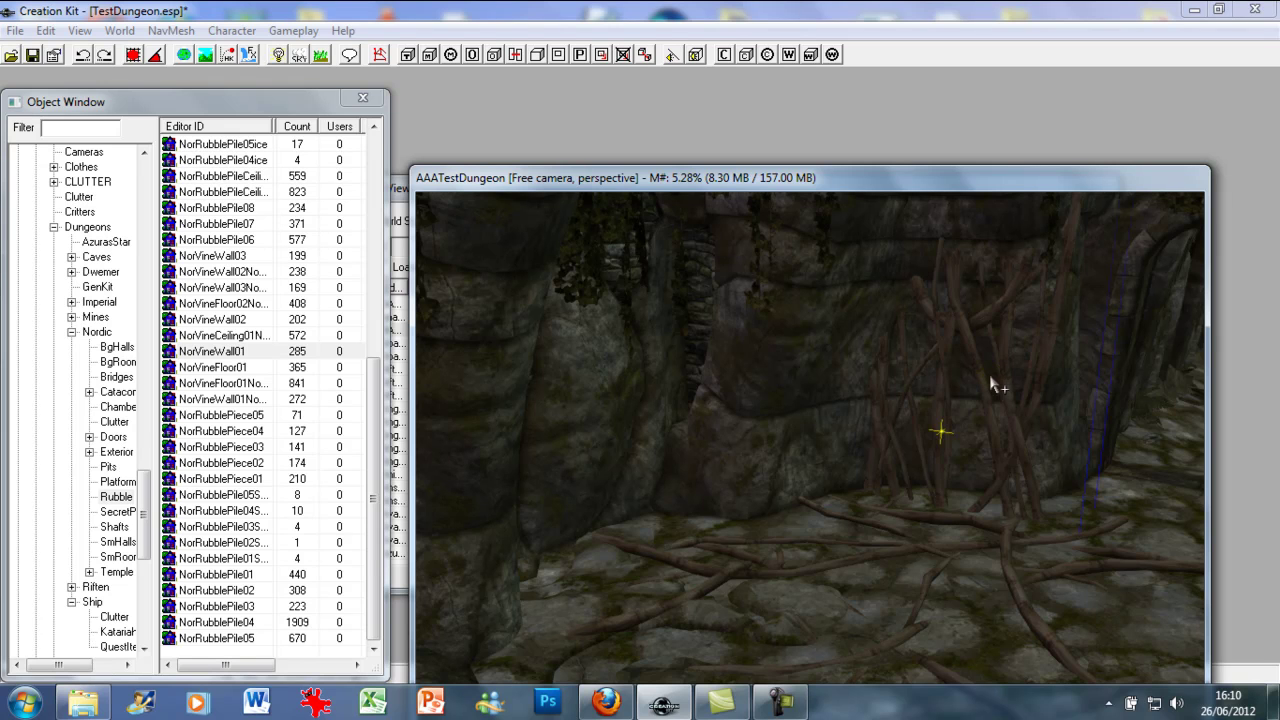
- Tilt the wall vine with the rotation gizmo and adjust its position so it lies along the rock face
key(2)
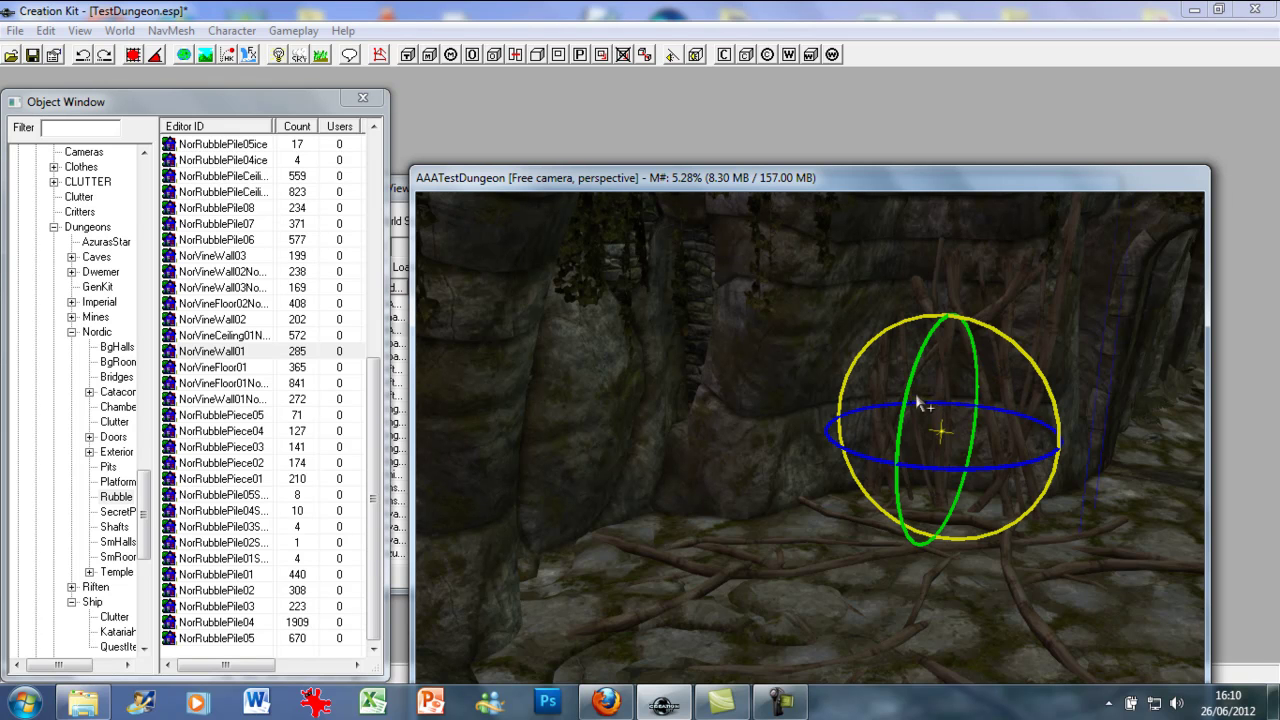
mouse_move(974, 400)
mouse_down()
mouse_move(1000, 420)
mouse_move(975, 400)
mouse_move(990, 415)
mouse_up()
mouse_move(905, 367)
mouse_down()
mouse_move(930, 380)
mouse_move(905, 367)
mouse_up()
key(w)
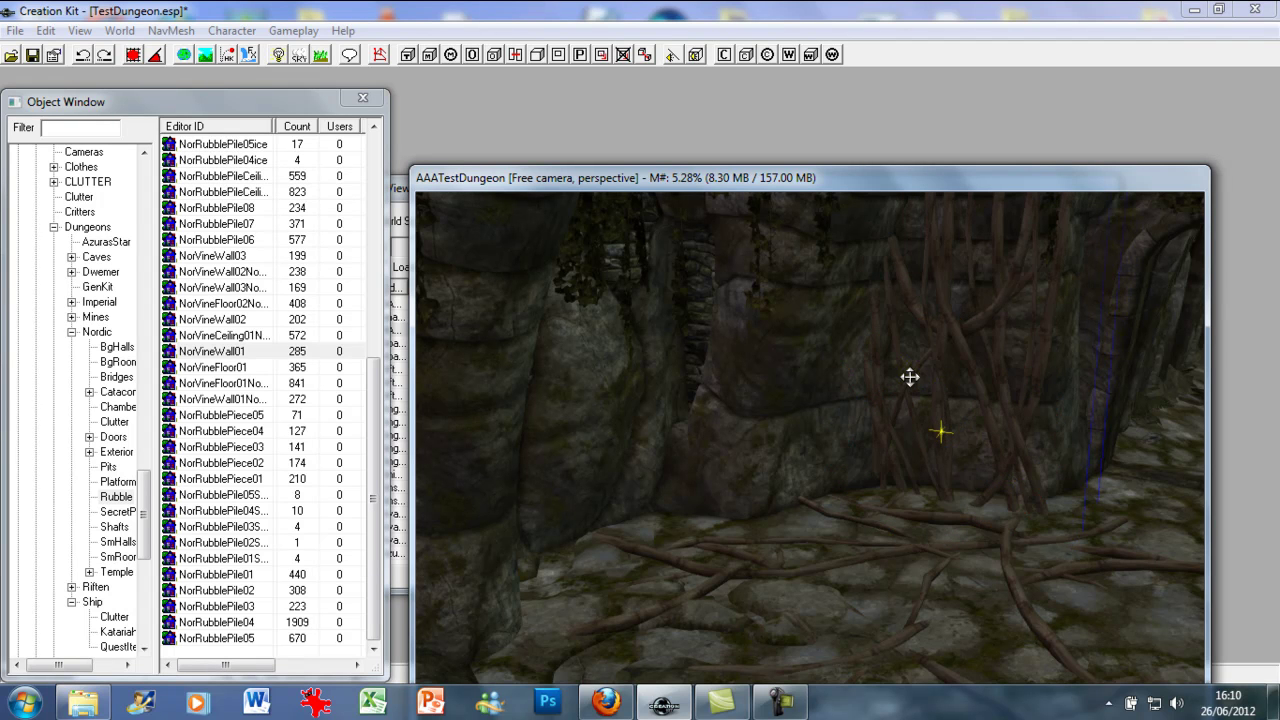
scroll(908, 380, down, 3)
shift+middle_drag(897, 396, 920, 337)
drag(923, 453, 927, 453)
- Shift the root piece on the floor closer to the base of the wall vine
shift+middle_drag(945, 319, 938, 369)
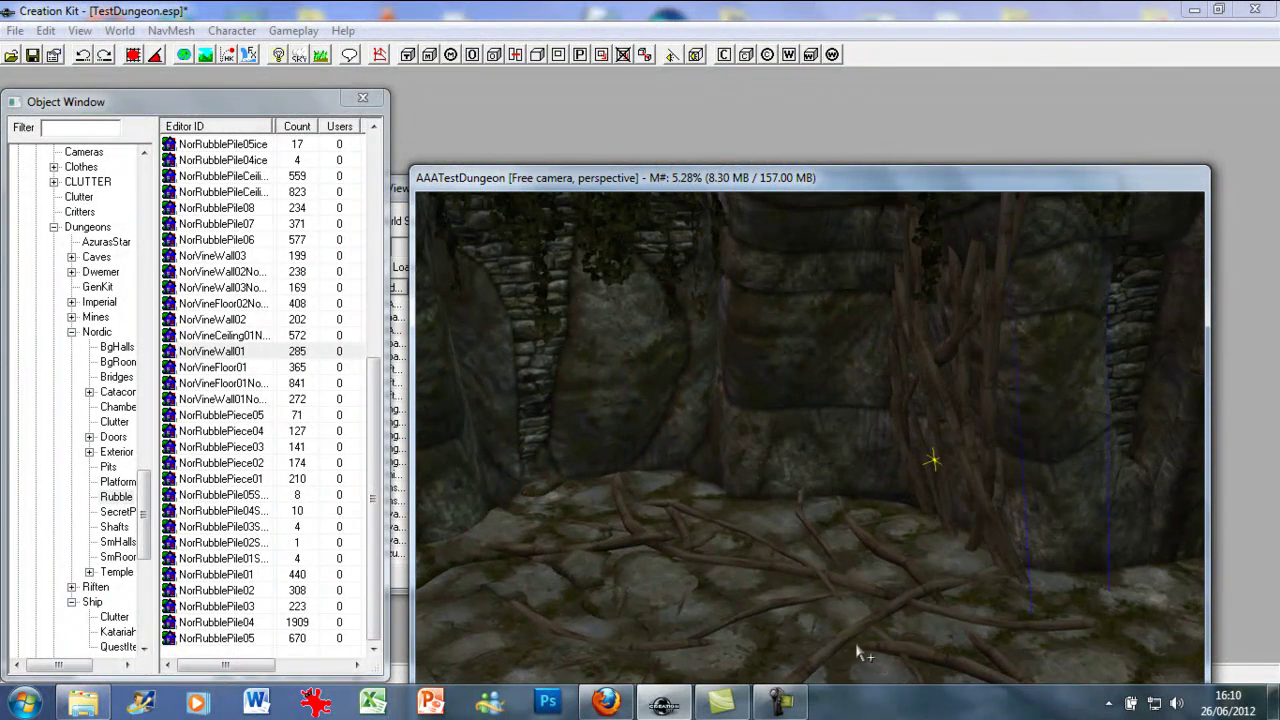
click(853, 641)
mouse_move(848, 641)
mouse_down()
mouse_move(894, 620)
mouse_move(882, 607)
mouse_up()
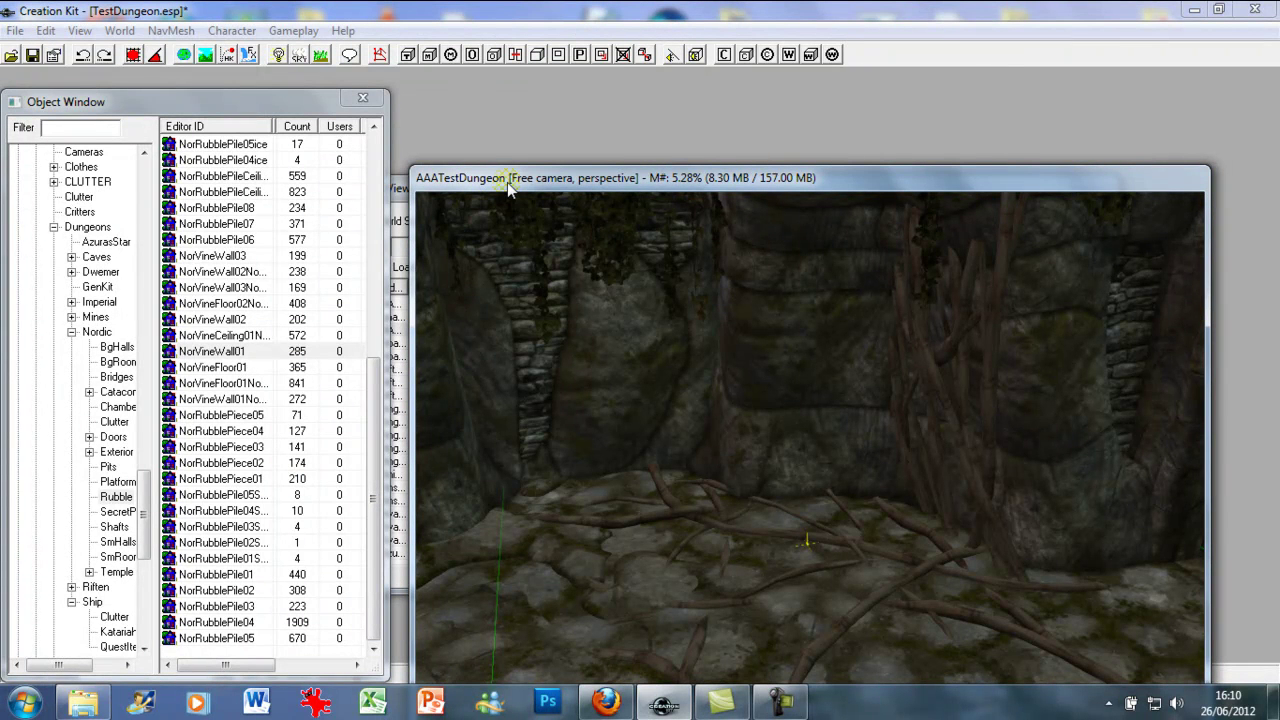
- Duplicate the wall vine, move the copy along the rock wall beside the original and turn it to face the wall
click(980, 398)
mouse_move(931, 371)
mouse_down()
mouse_move(819, 381)
mouse_move(788, 342)
mouse_up()
right_drag(789, 349, 880, 349)
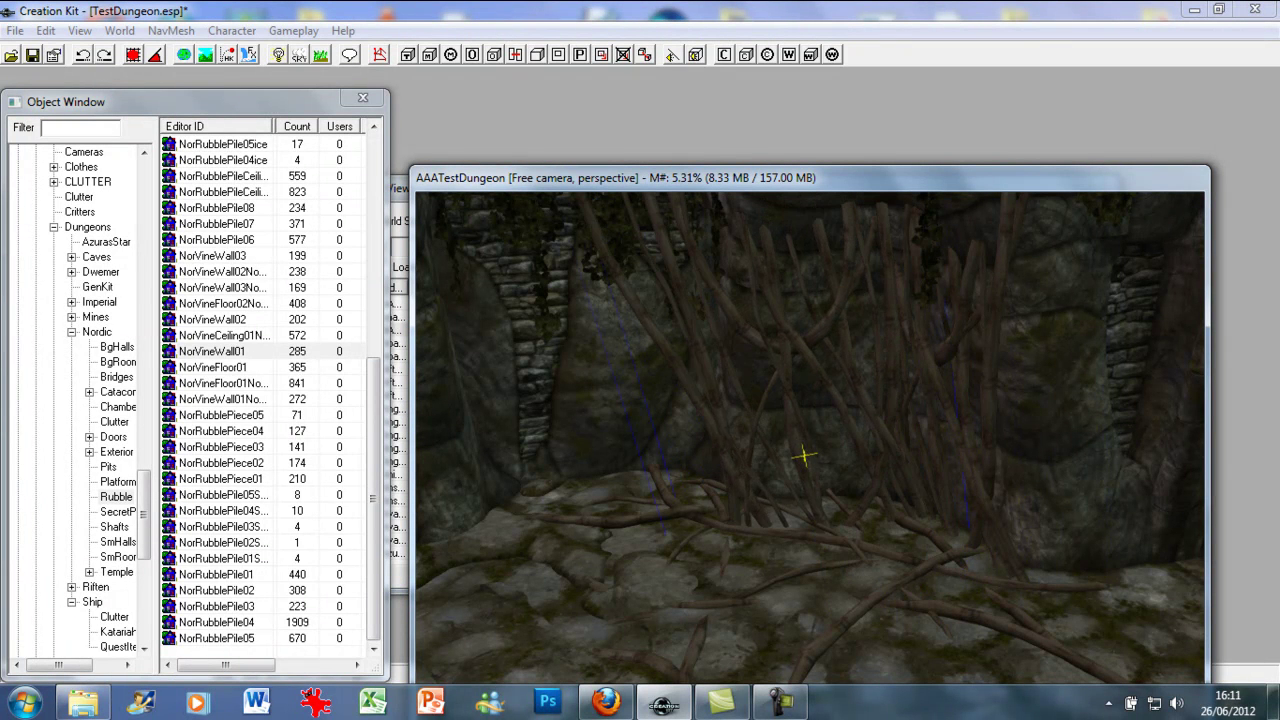
- Tilt and reposition the duplicated wall vine until it sits flush against the rock face
key(e)
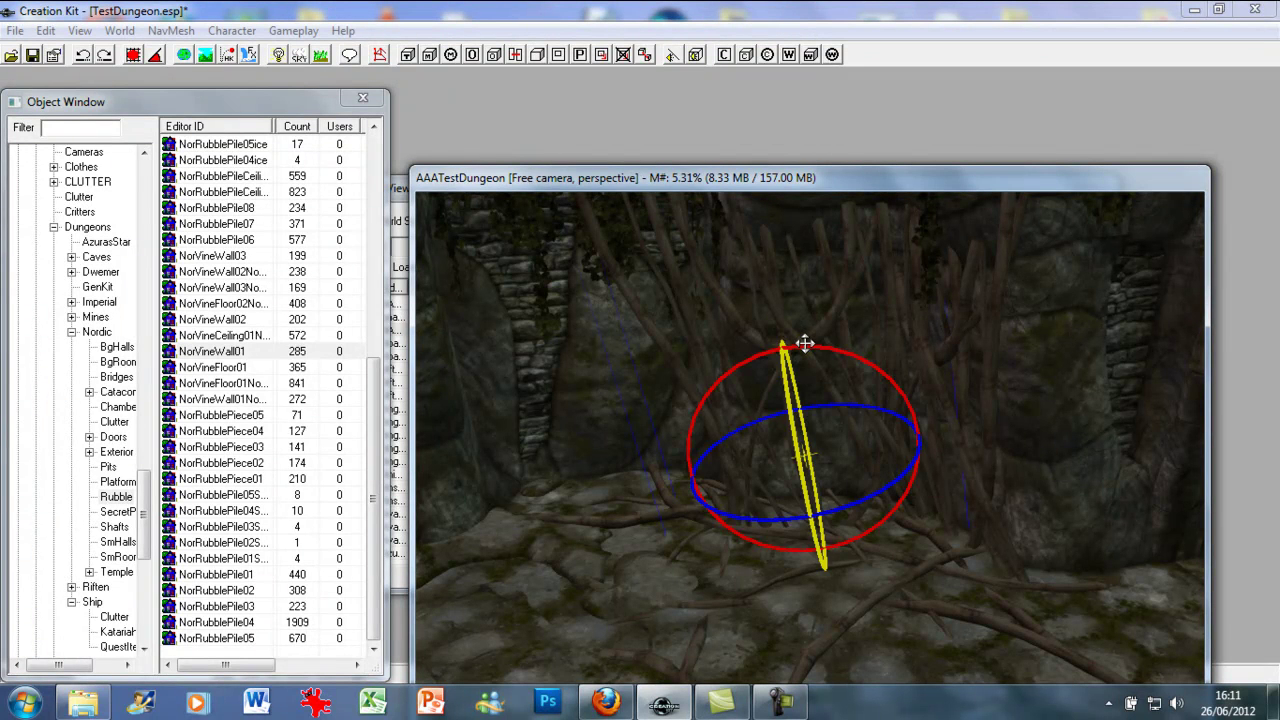
mouse_move(806, 346)
mouse_down()
mouse_move(868, 350)
mouse_move(752, 358)
mouse_move(826, 347)
mouse_move(765, 354)
mouse_move(806, 336)
mouse_move(800, 356)
mouse_up()
key(w)
drag(806, 450, 815, 433)
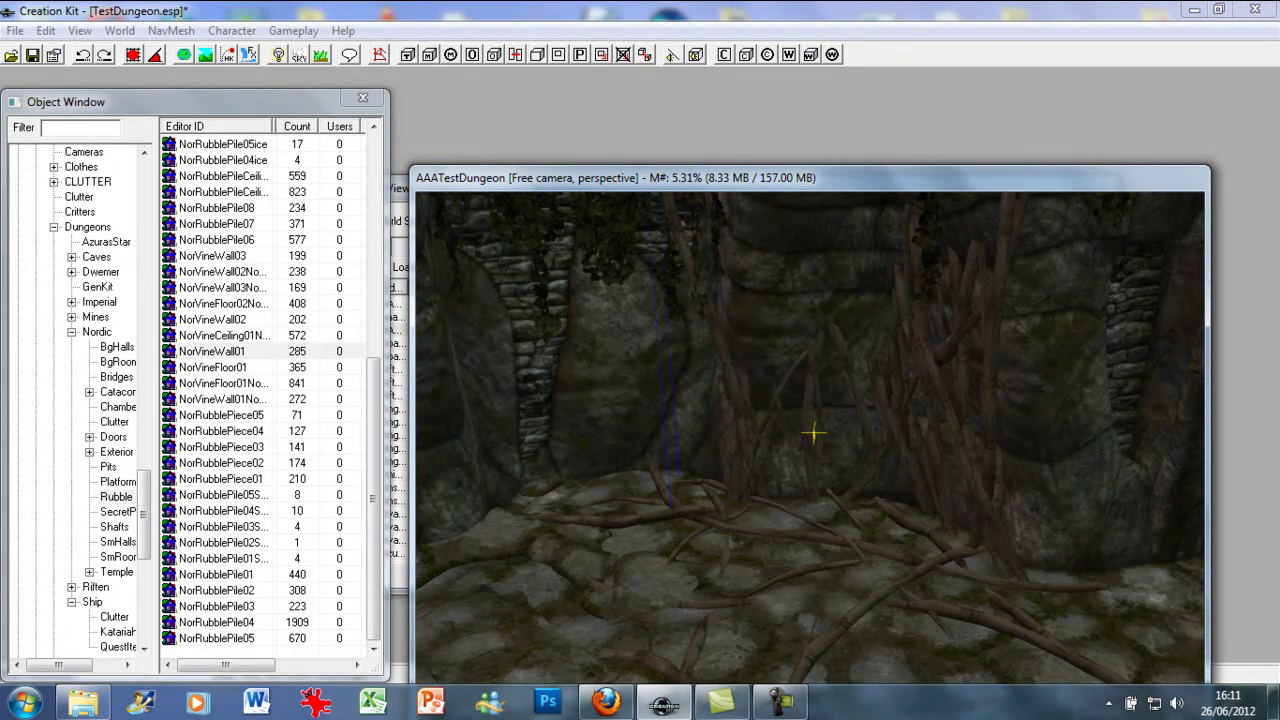
key(e)
drag(814, 433, 822, 433)
key(w)
- Place a NorRubblePiece03 on the floor in front of the exposed brick wall and rotate it across the alcove
shift+middle_drag(826, 329, 912, 350)
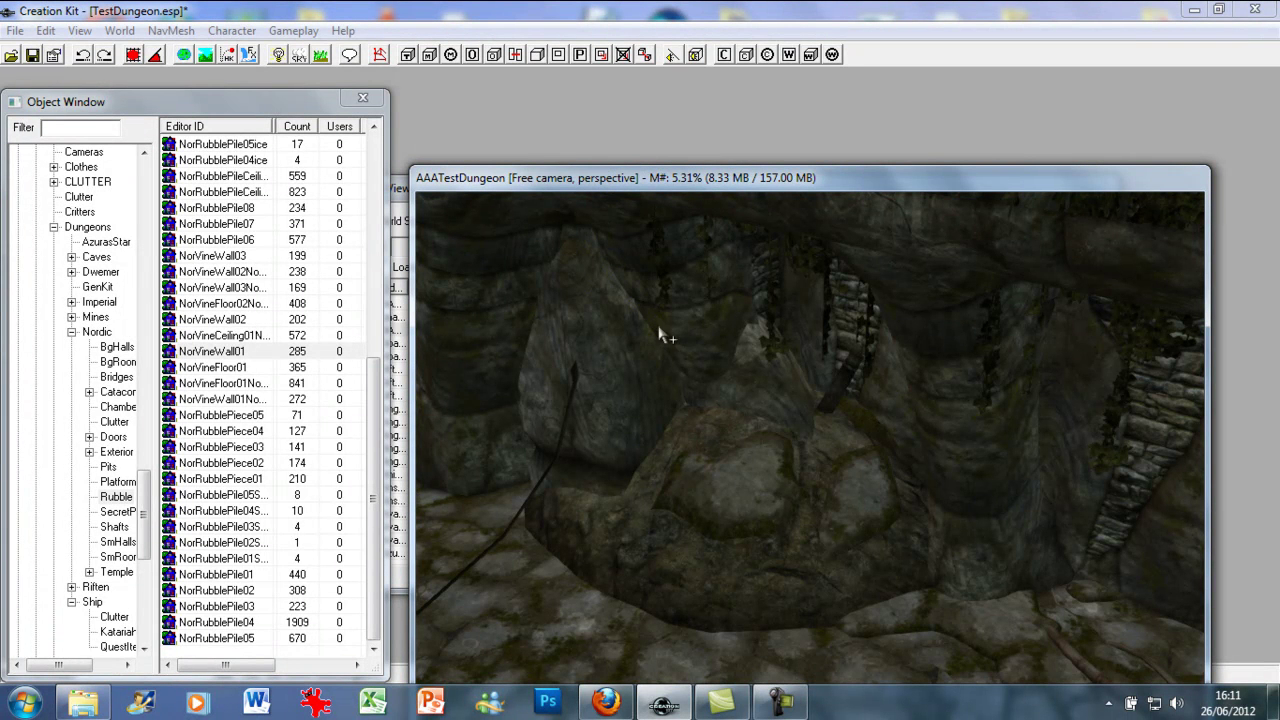
shift+middle_drag(686, 349, 800, 349)
scroll(738, 337, down, 2)
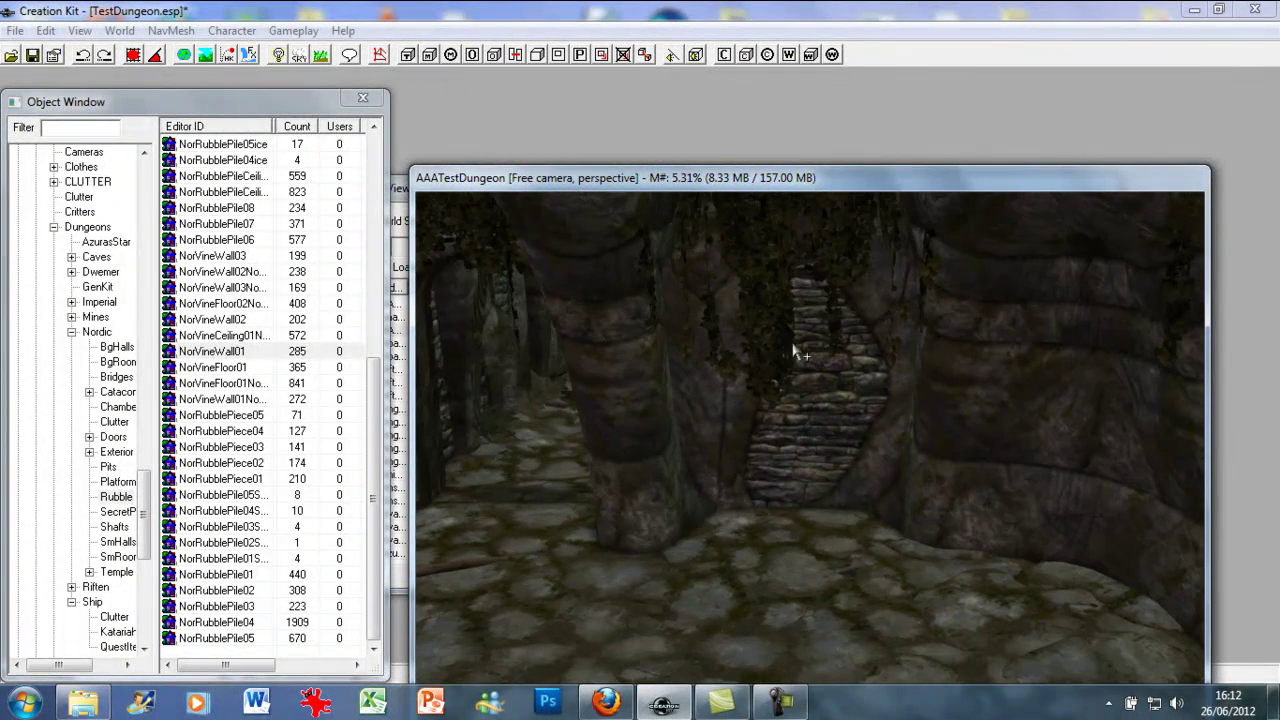
drag(228, 452, 825, 520)
right_drag(830, 520, 788, 520)
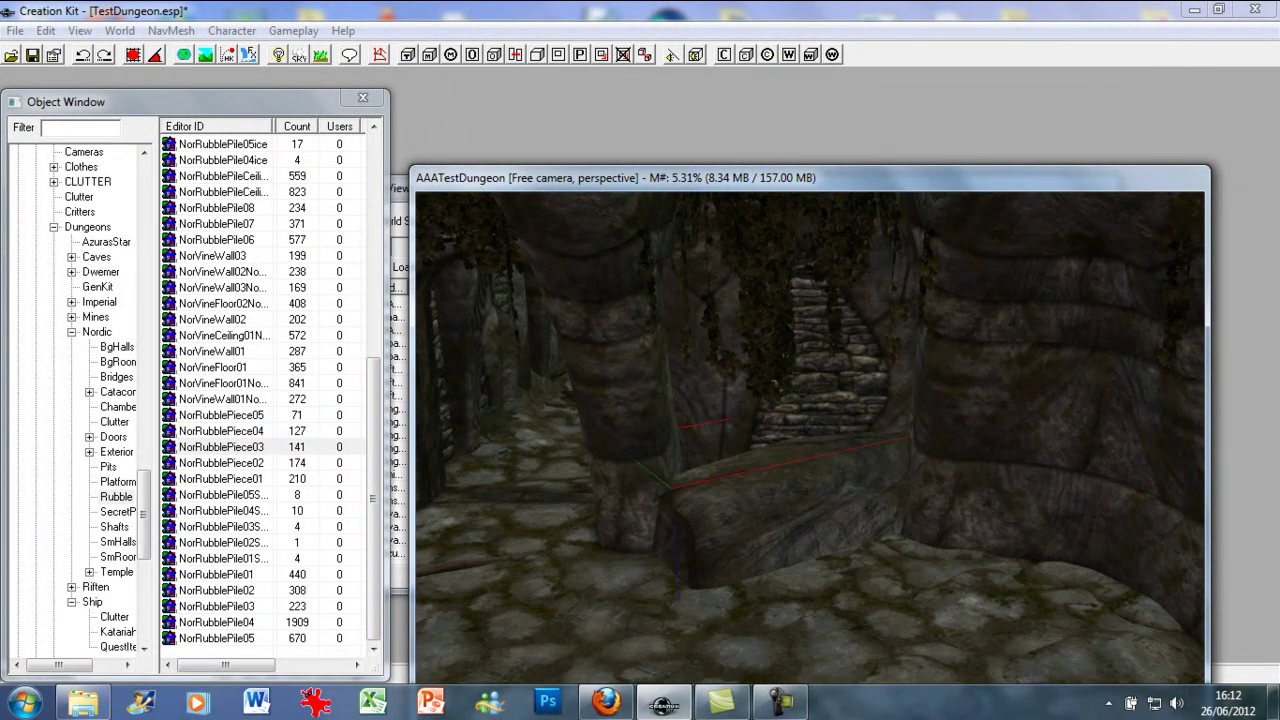
- Place a NorRubblePile04 on the floor next to the rubble piece, against the cave wall
click(222, 527)
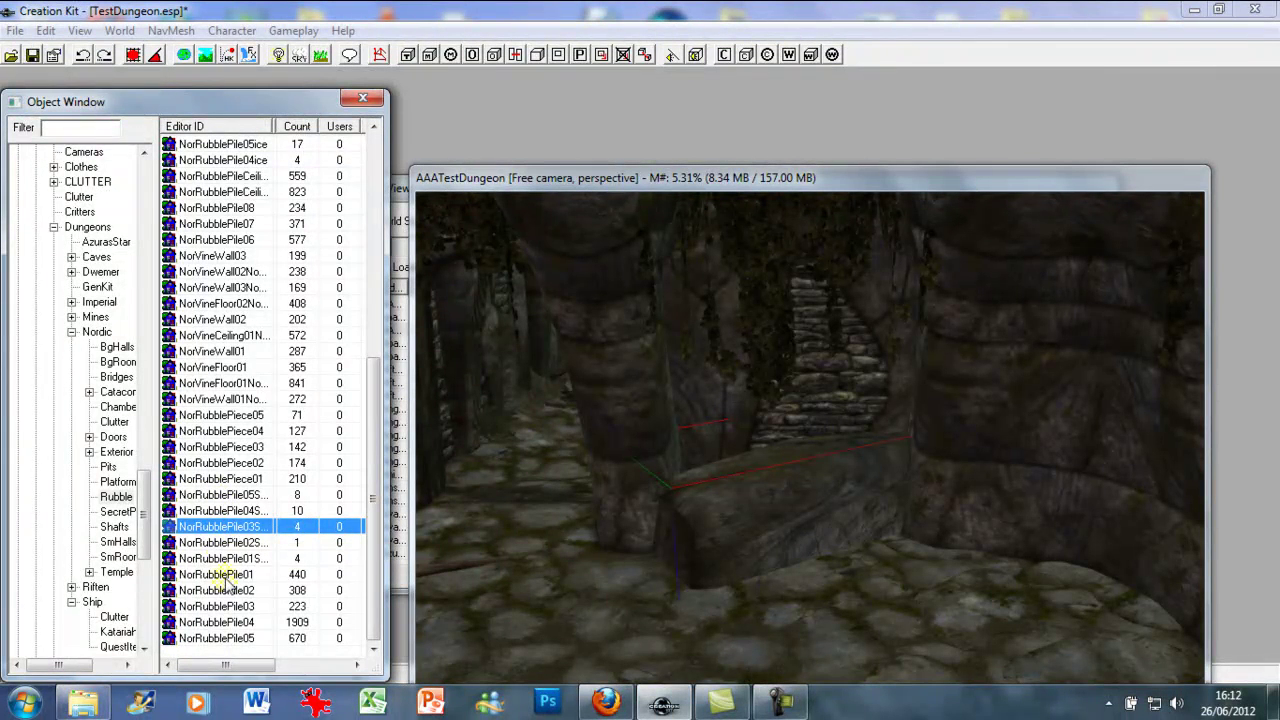
drag(235, 625, 1044, 623)
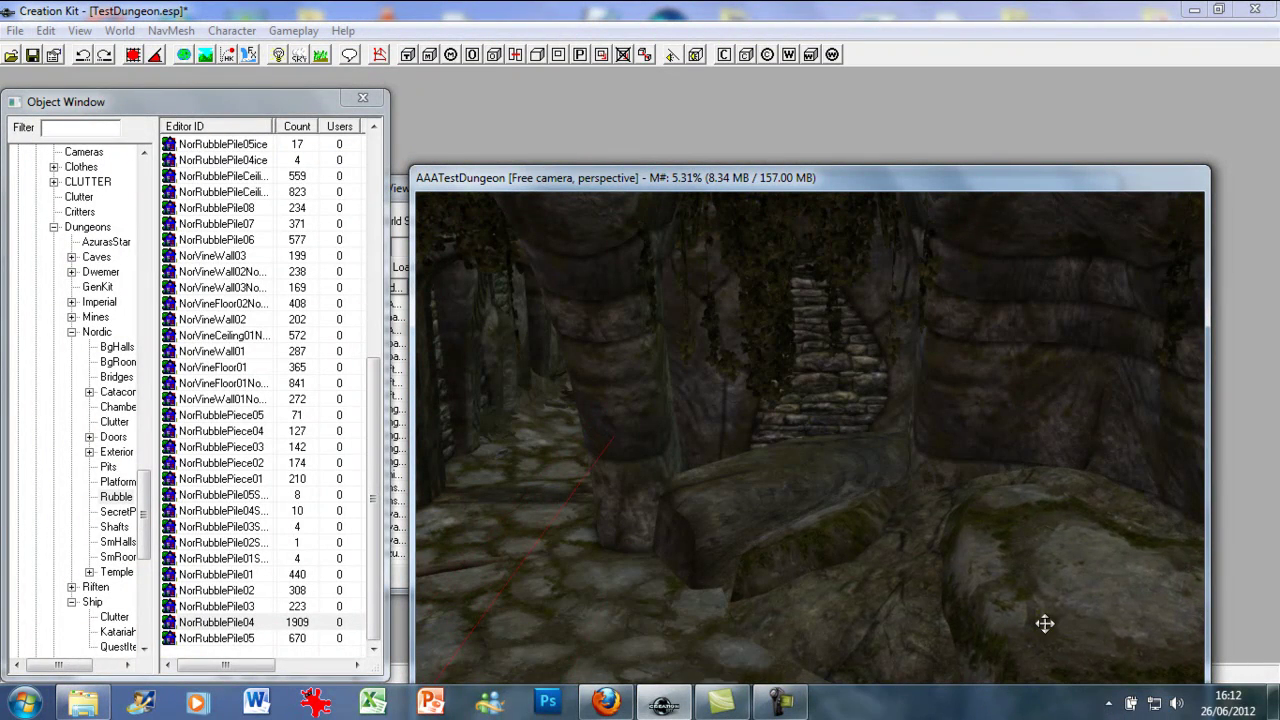
shift+middle_drag(1045, 623, 1013, 594)
scroll(1052, 604, down, 2)
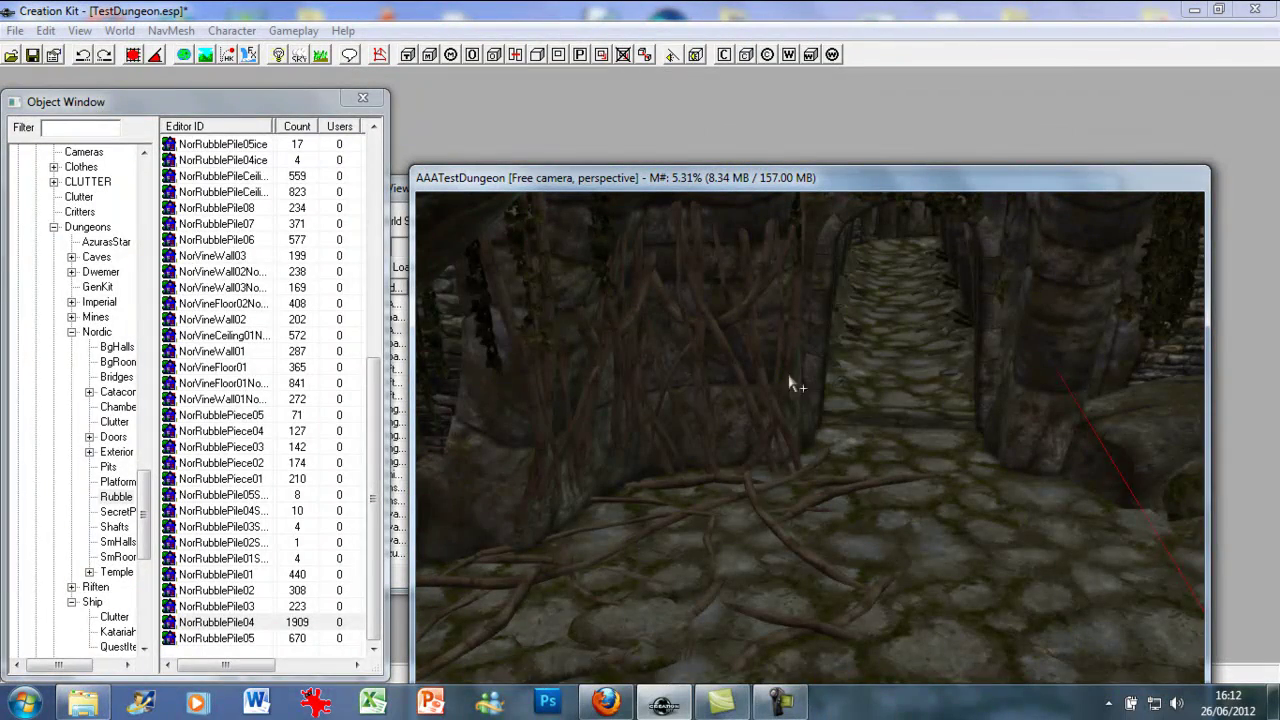
- Inspect the vines, roots and rubble in the dungeon room from several angles, including from above
mouse_move(881, 390)
shift+middle_down()
mouse_move(820, 391)
mouse_move(900, 386)
mouse_move(866, 405)
mouse_move(888, 374)
shift+middle_up()
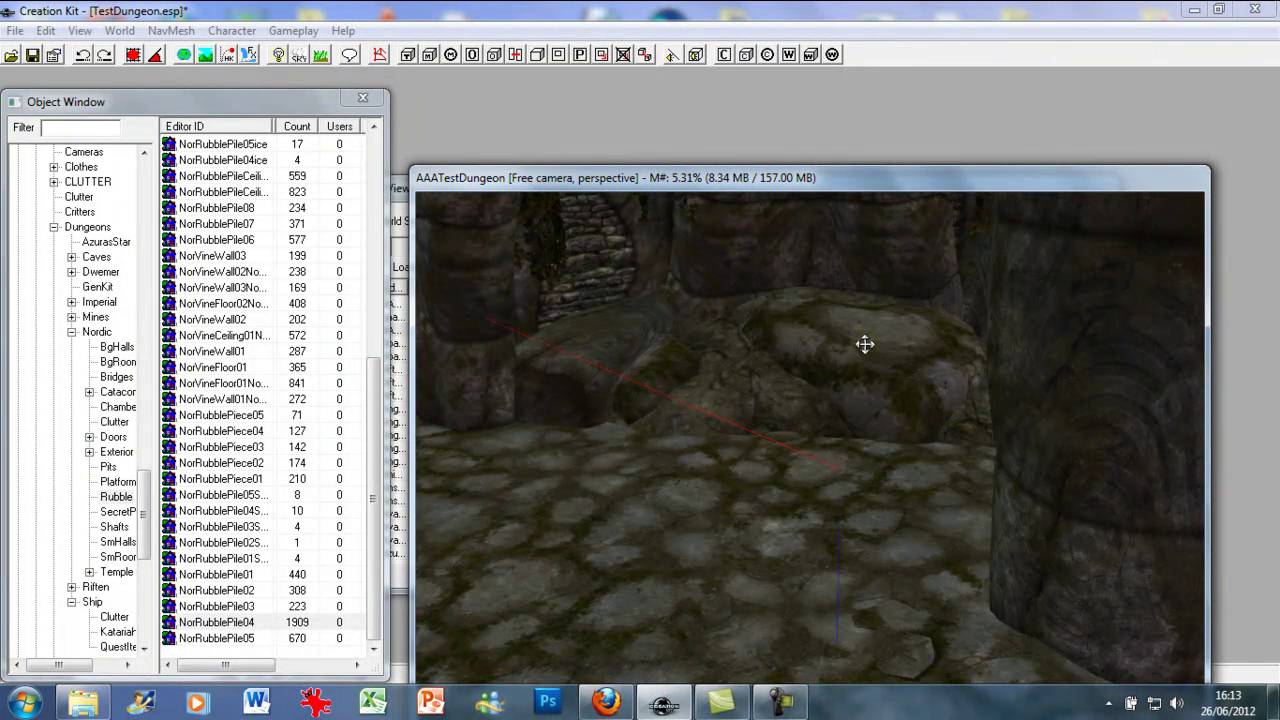
middle_drag(725, 327, 680, 353)
key(a)
key(a)
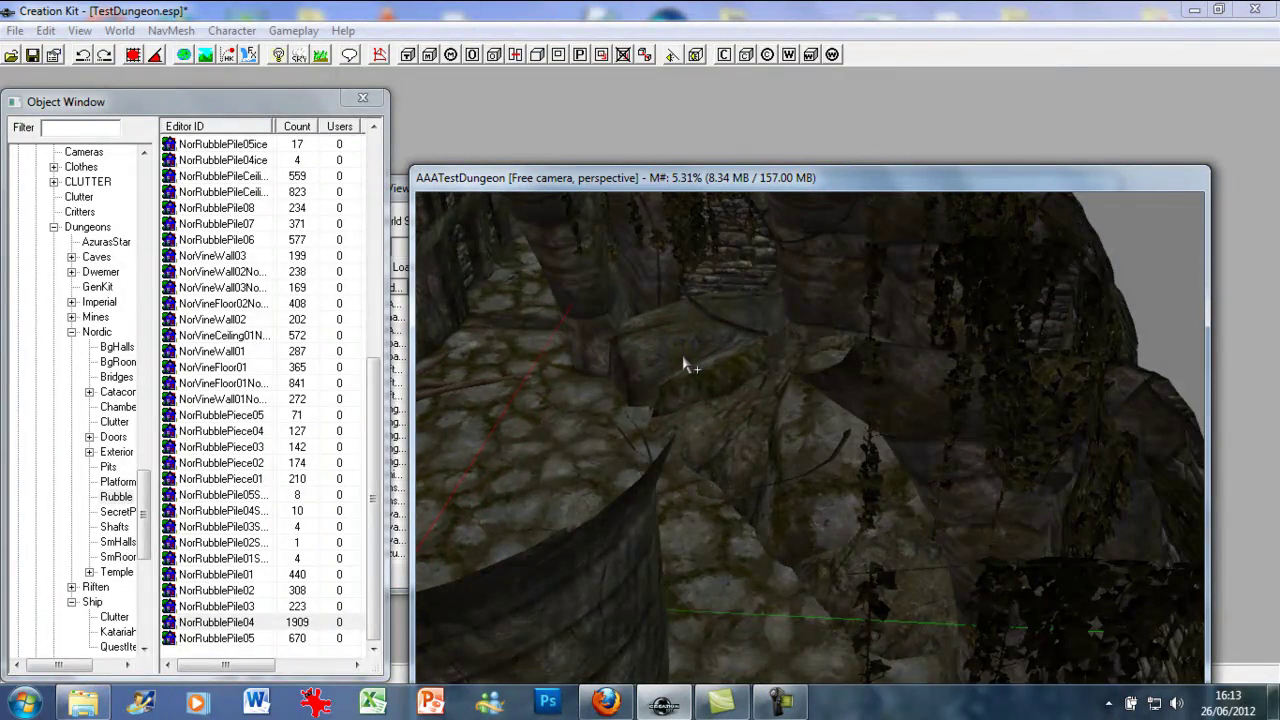
shift+middle_drag(740, 308, 786, 323)
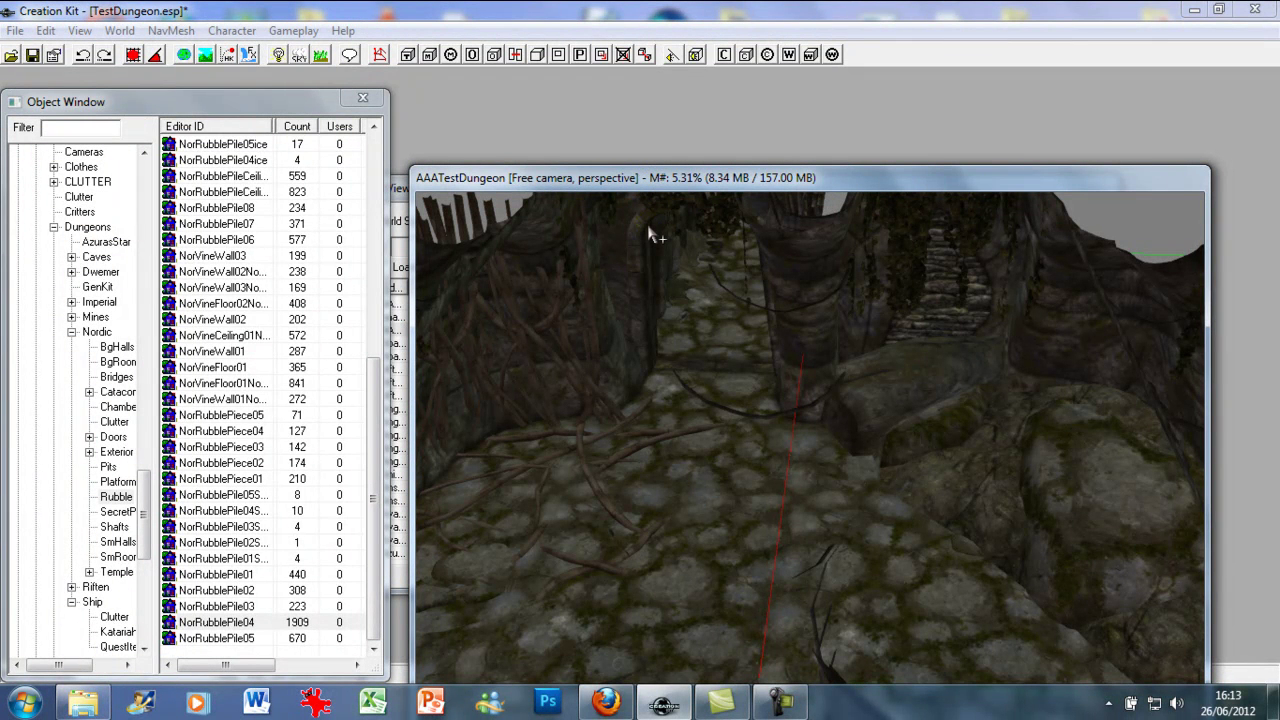
shift+middle_drag(774, 318, 801, 510)
scroll(801, 511, up, 2)
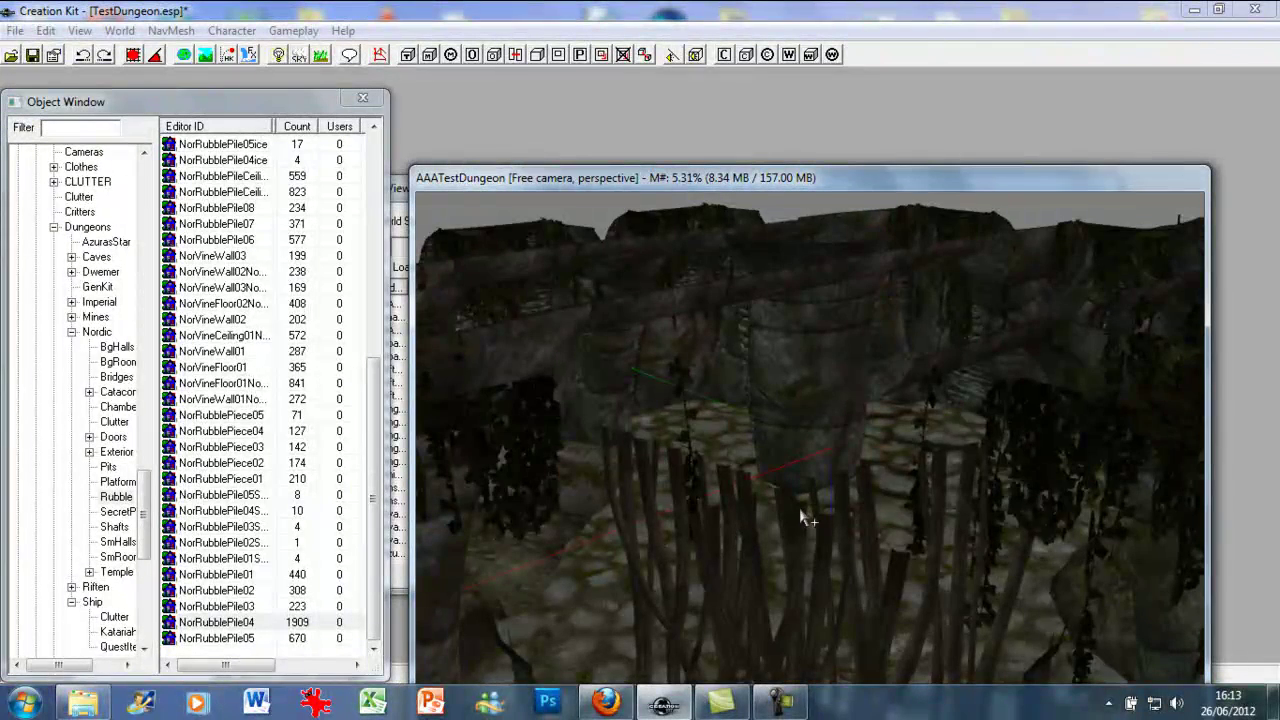
scroll(800, 511, up, 5)
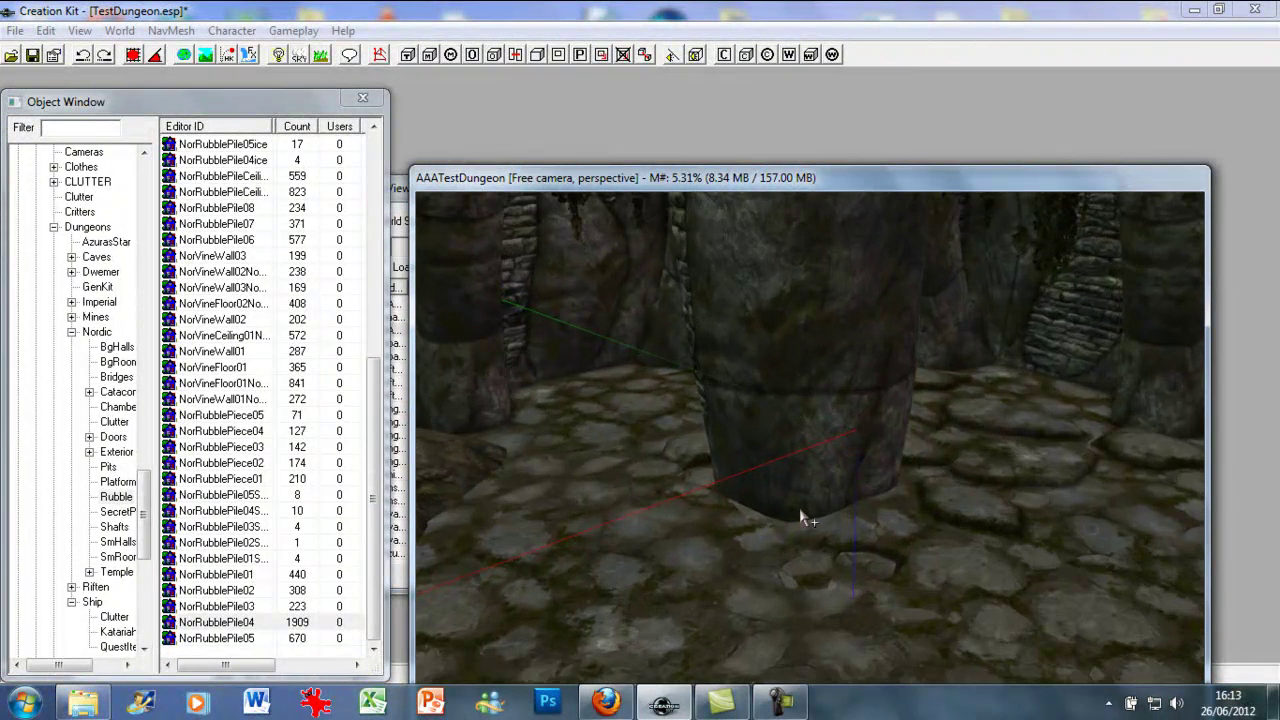
- List the static objects in the CLUTTER category and expand its subcategories
click(312, 487)
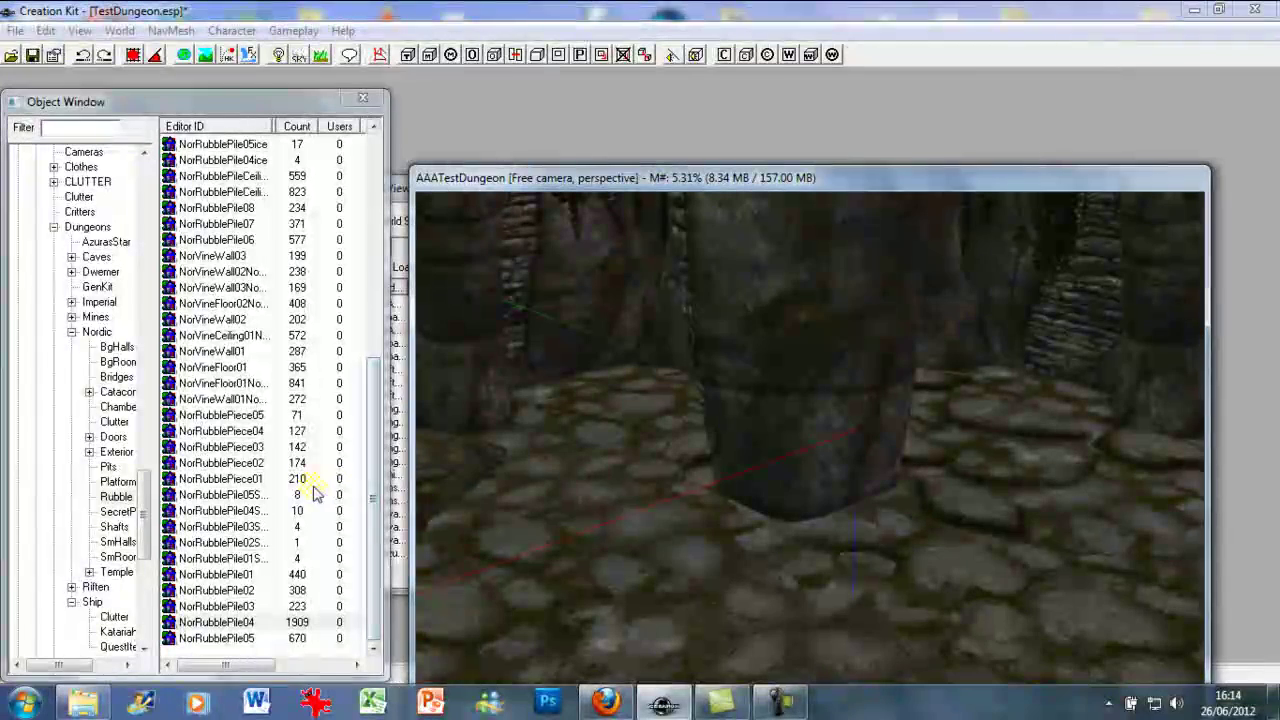
click(97, 332)
click(86, 183)
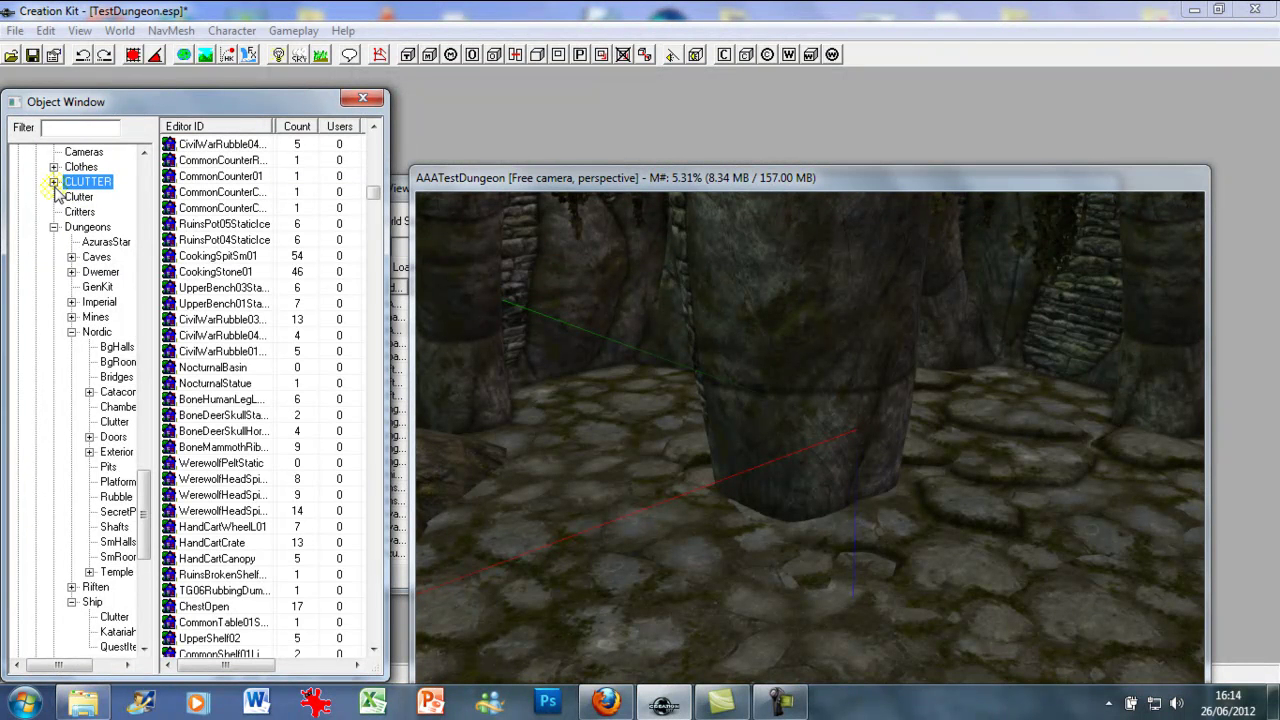
click(53, 182)
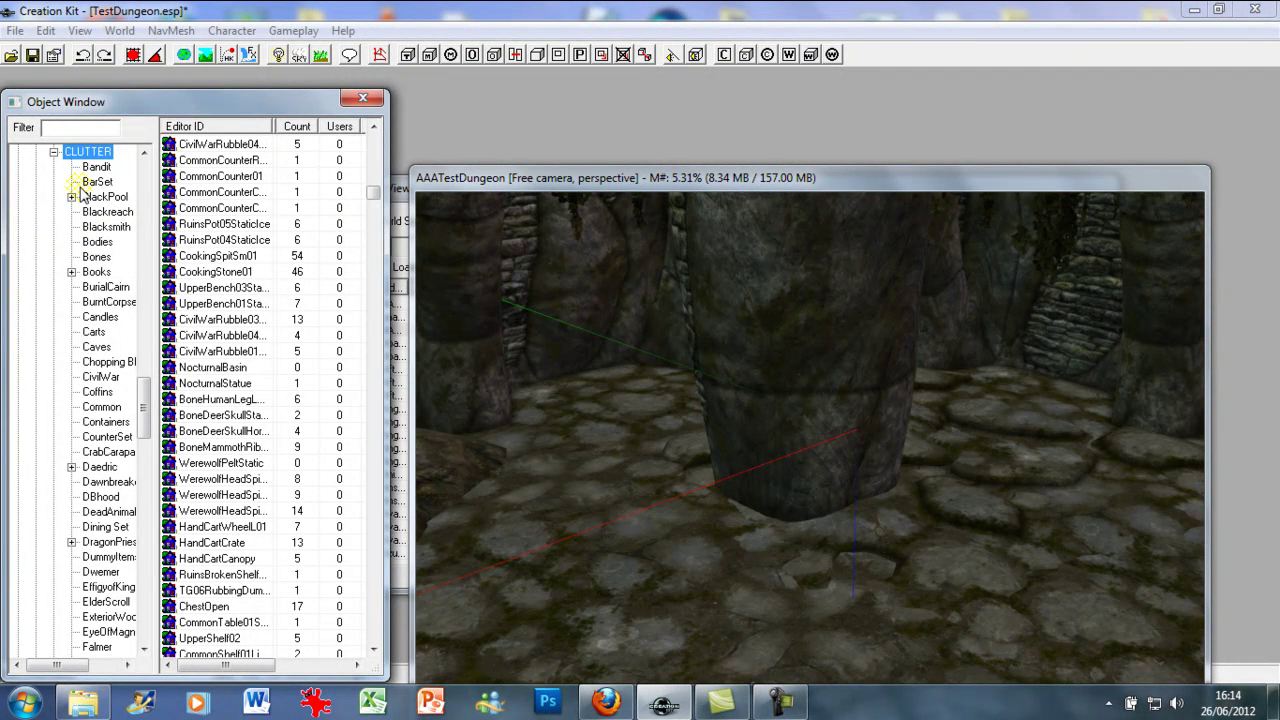
- Filter the object list by "chair" and show the matches across all object types
click(93, 130)
text(chair)
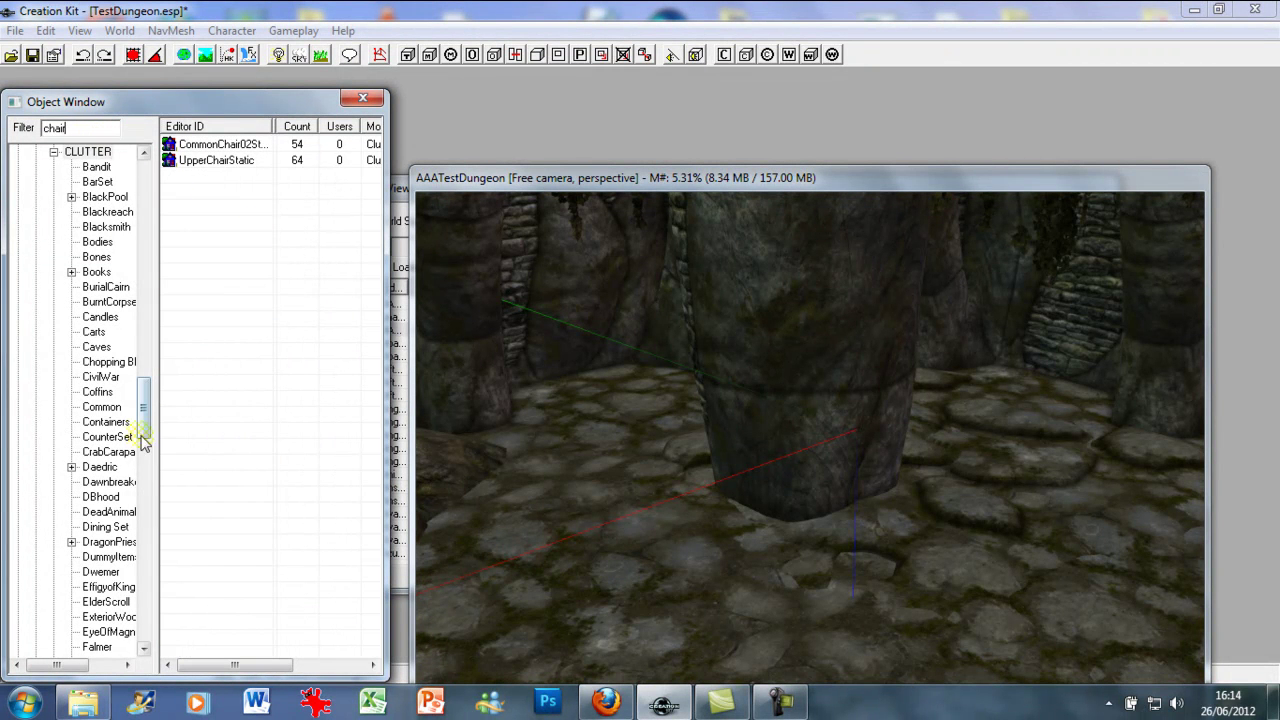
drag(142, 408, 110, 655)
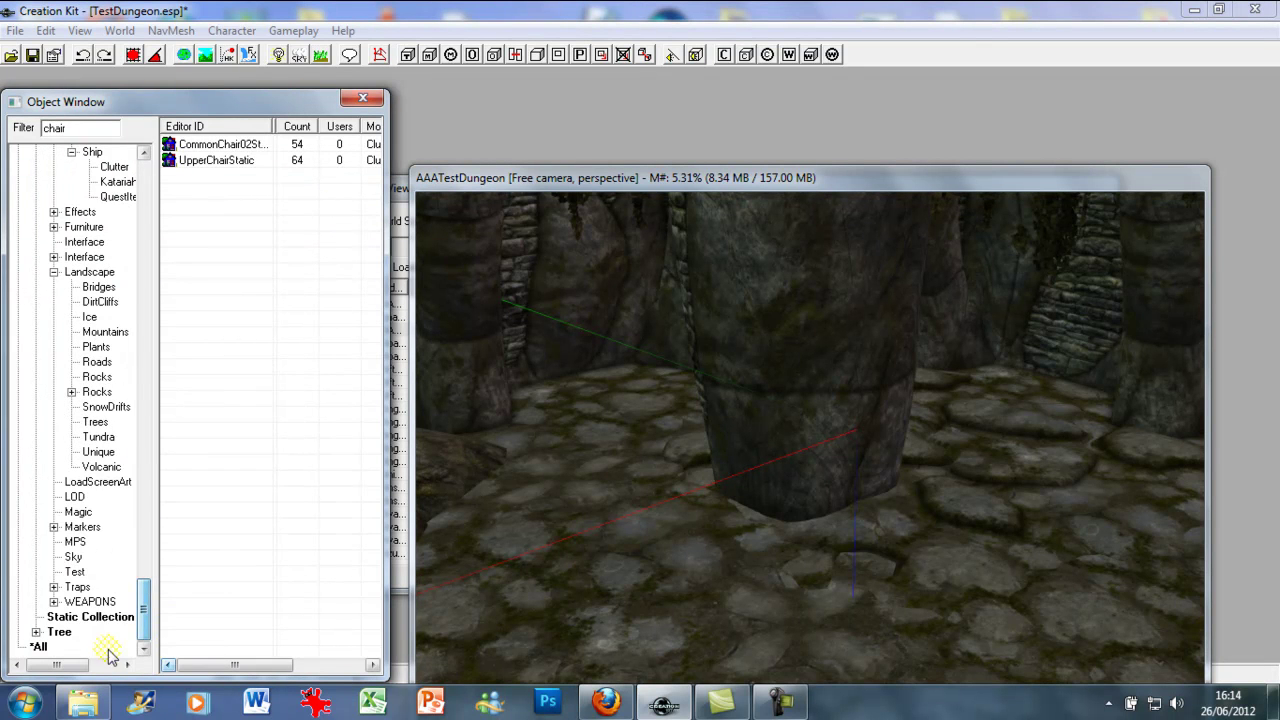
click(86, 127)
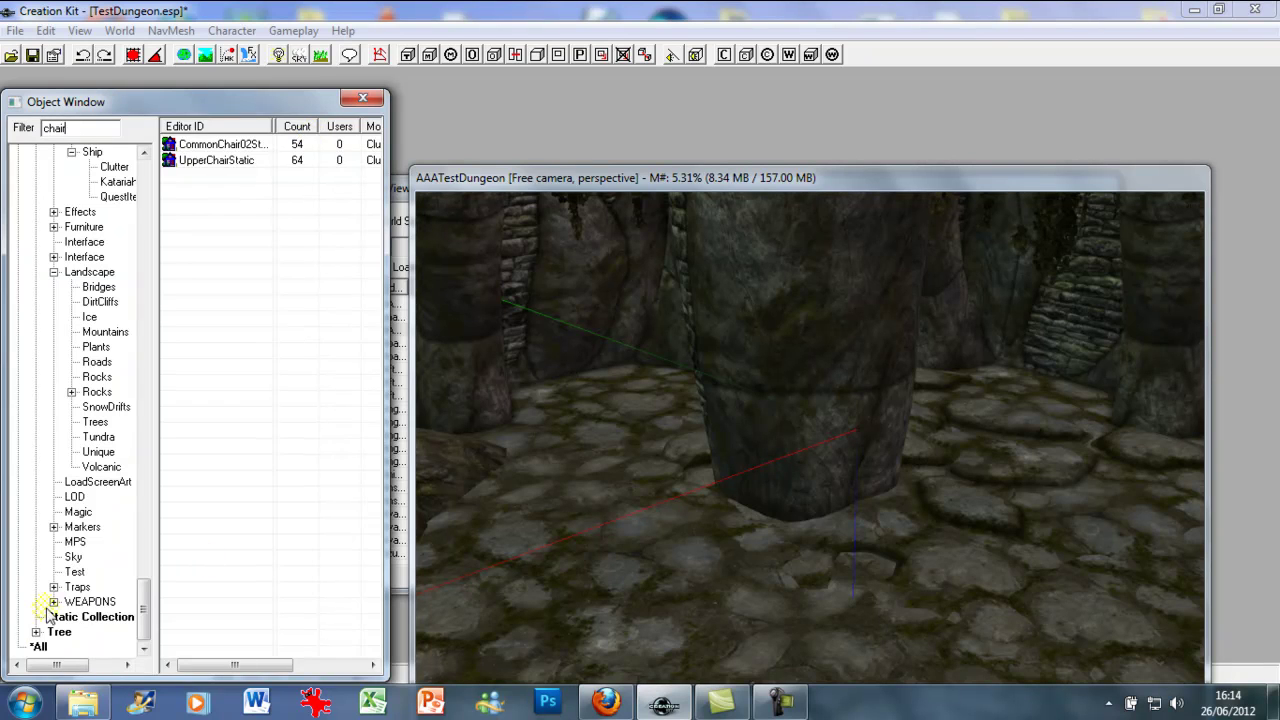
click(38, 646)
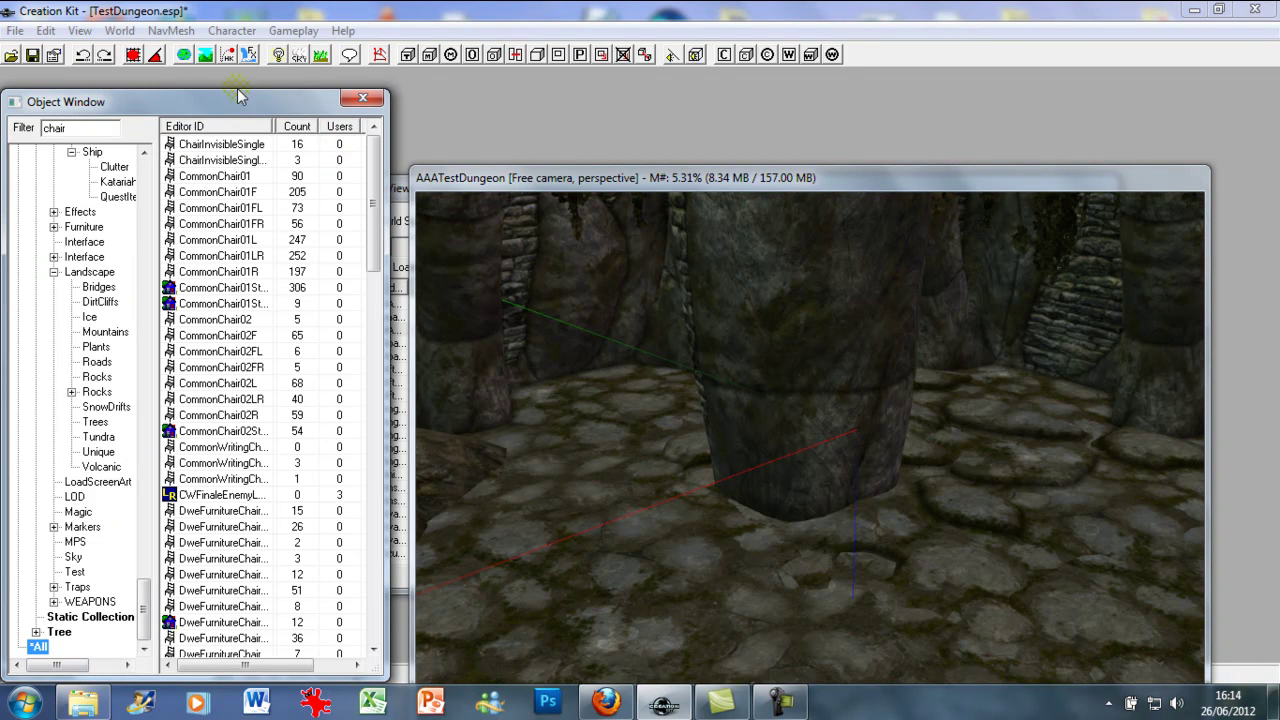
- Preview the CommonChair02R furniture model from the filtered list, then close the preview
click(205, 240)
scroll(200, 245, down, 5)
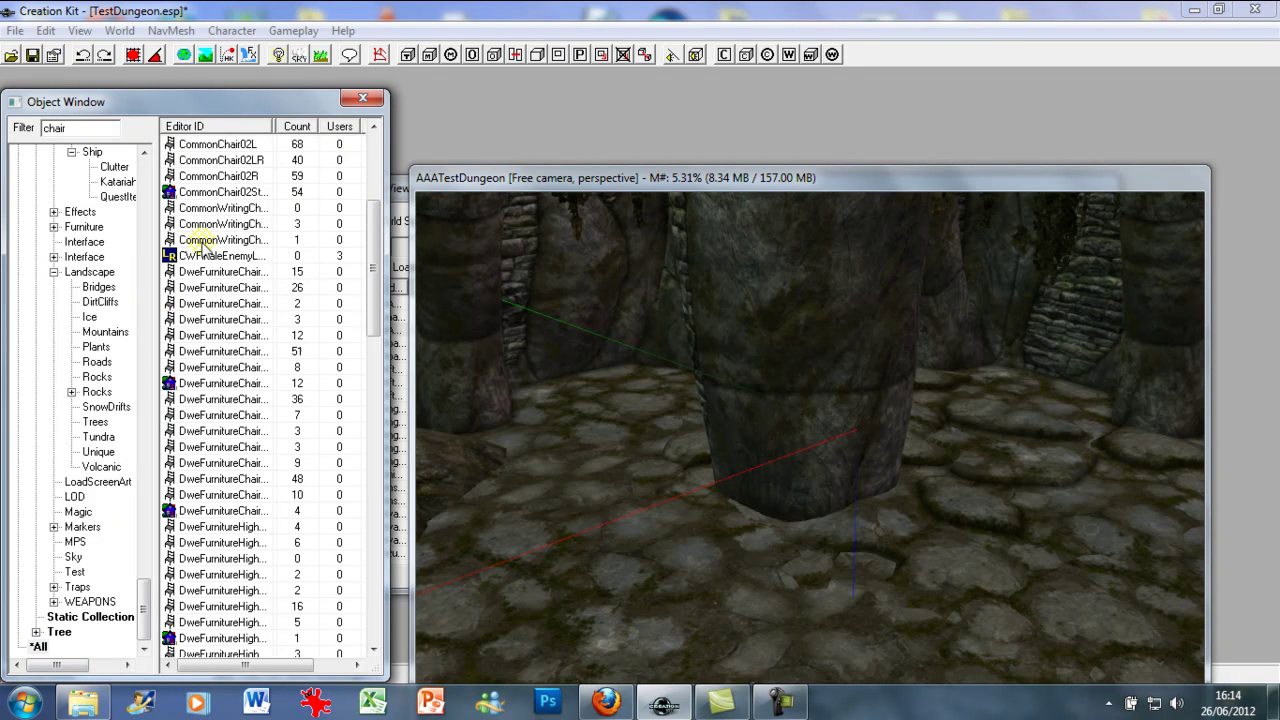
click(172, 178)
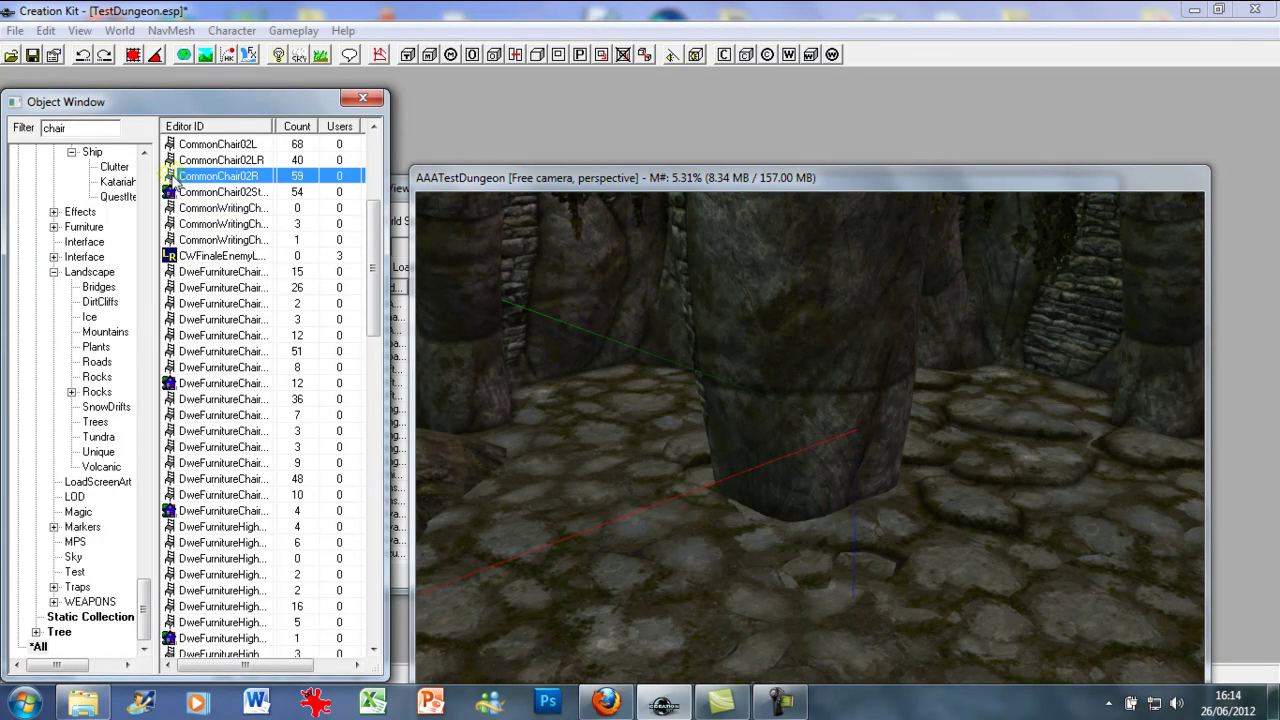
right_click(195, 178)
click(218, 269)
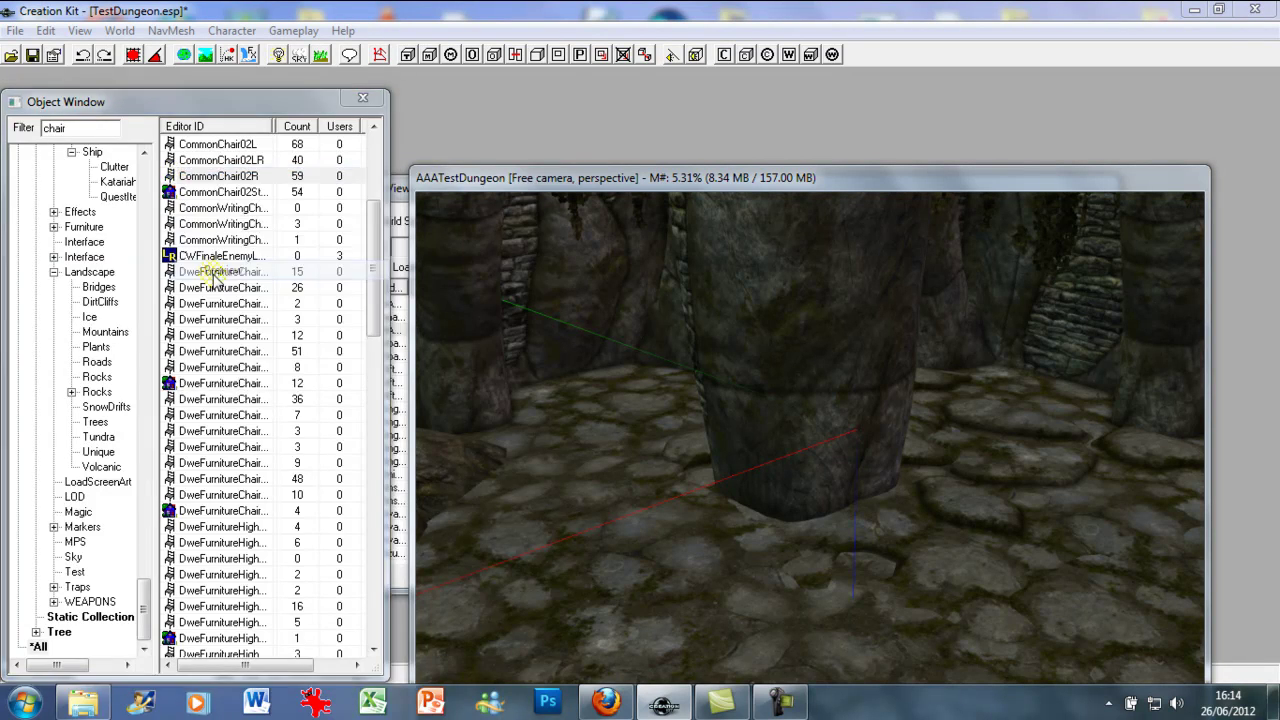
drag(296, 316, 397, 366)
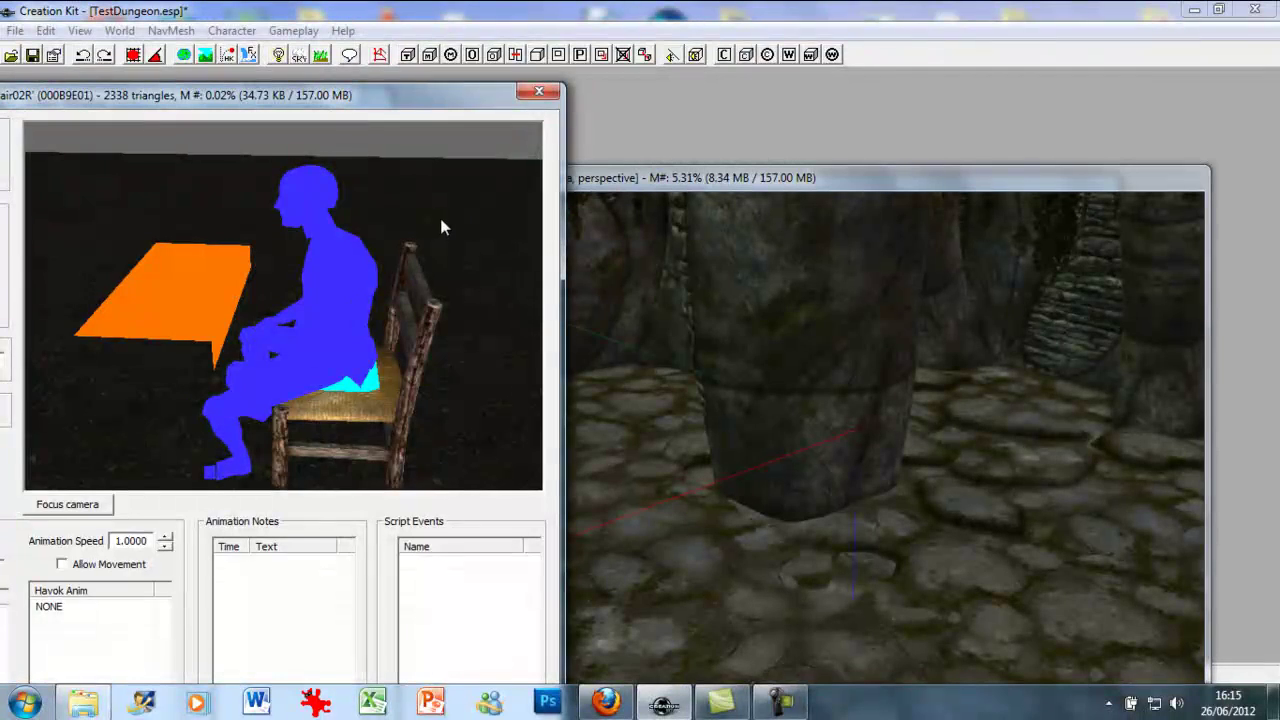
click(537, 93)
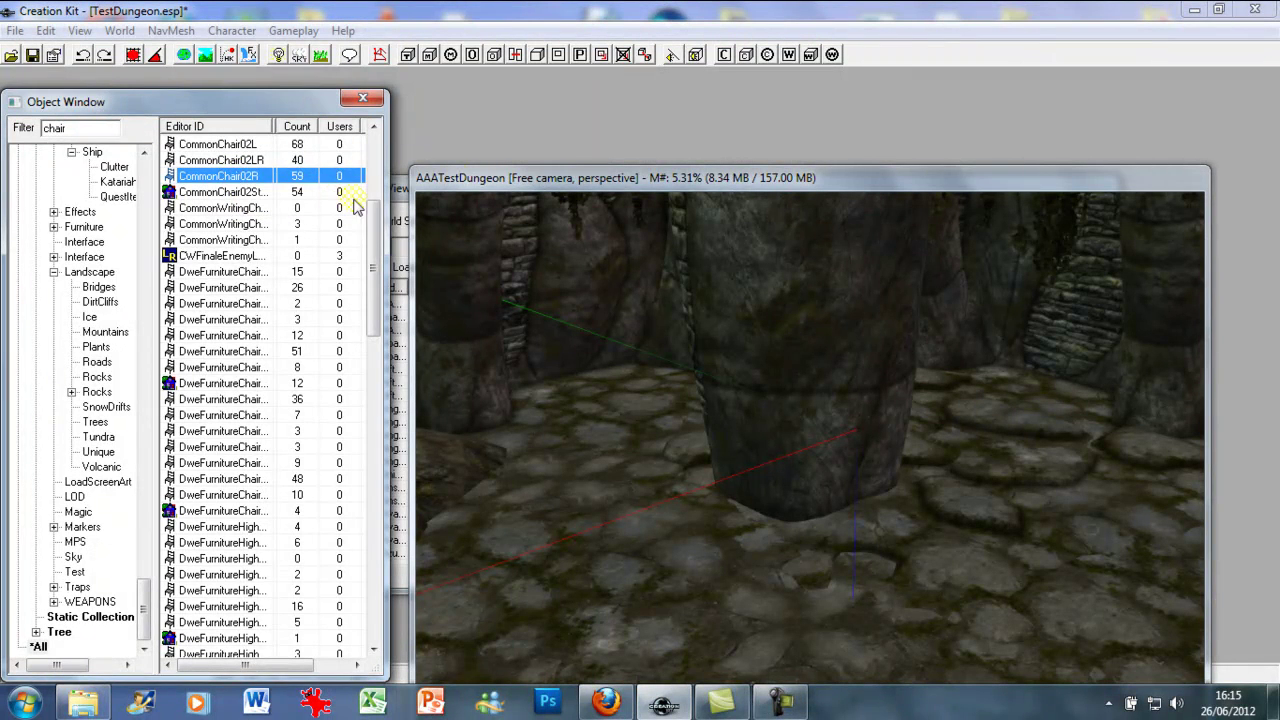
- Browse the filtered object list for chair variants, including the invisible chair markers and noble chairs
drag(474, 178, 472, 126)
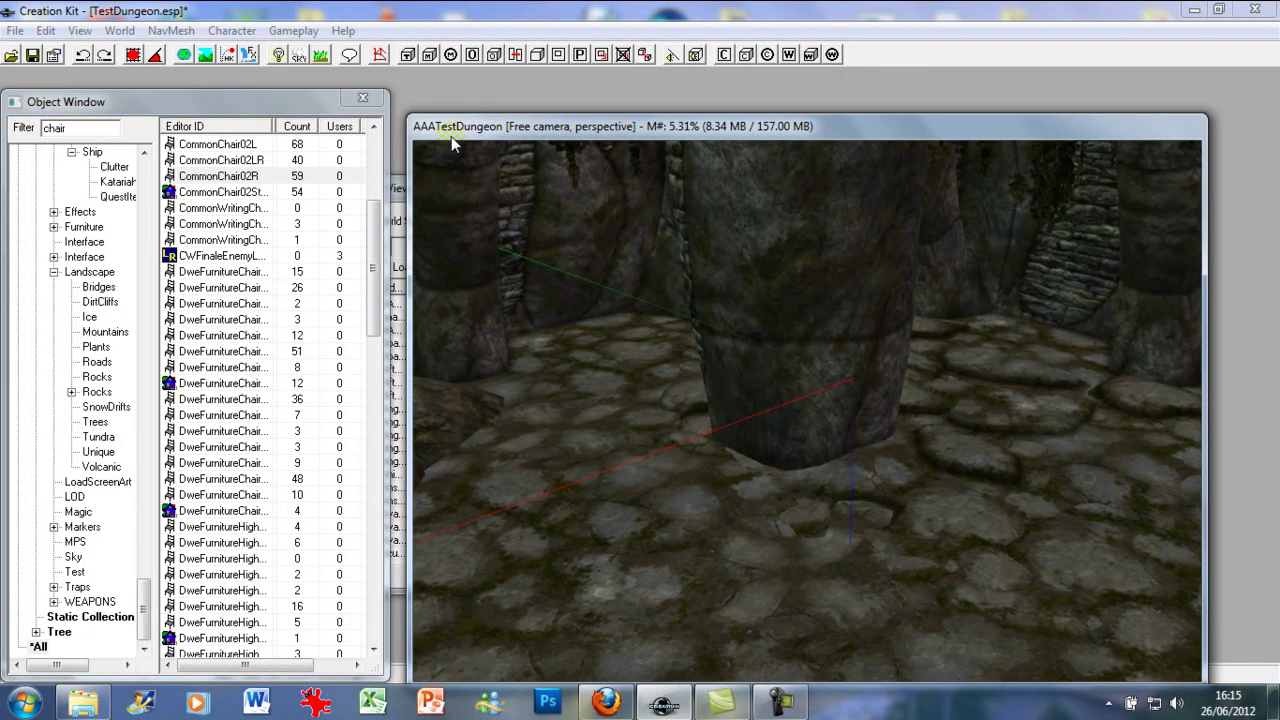
click(245, 226)
scroll(245, 240, down, 14)
scroll(245, 252, down, 6)
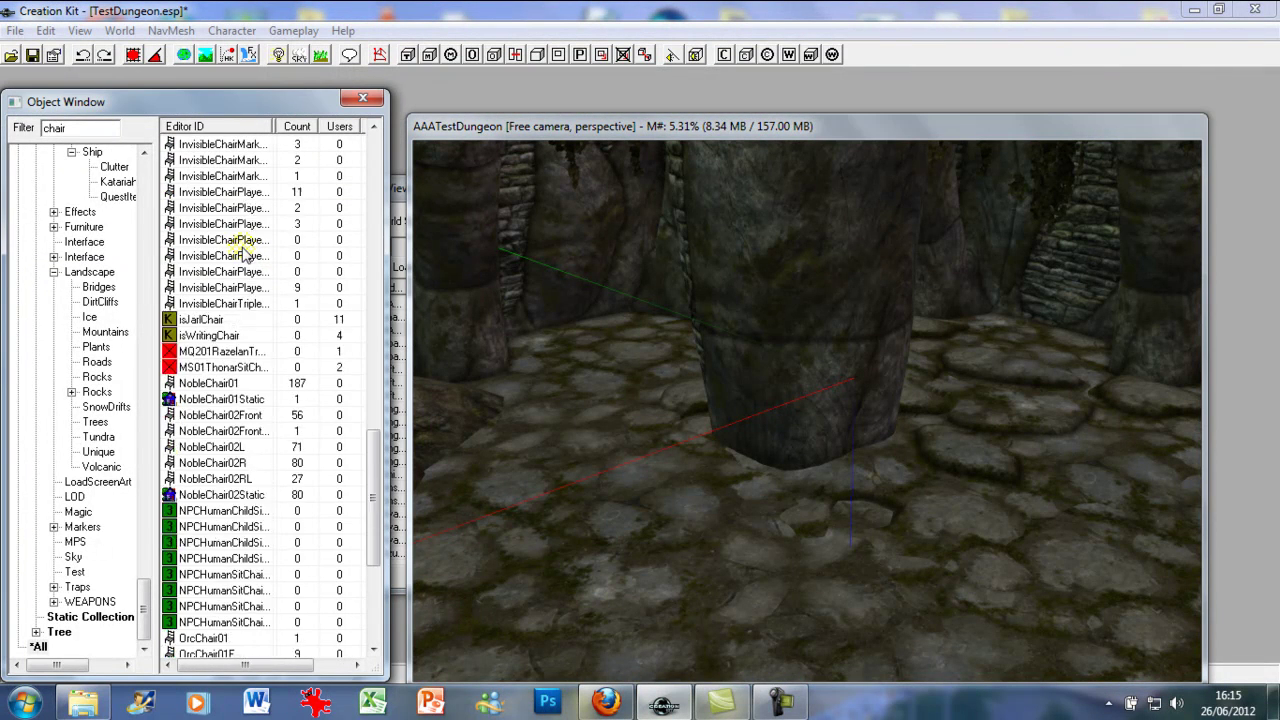
scroll(243, 250, up, 4)
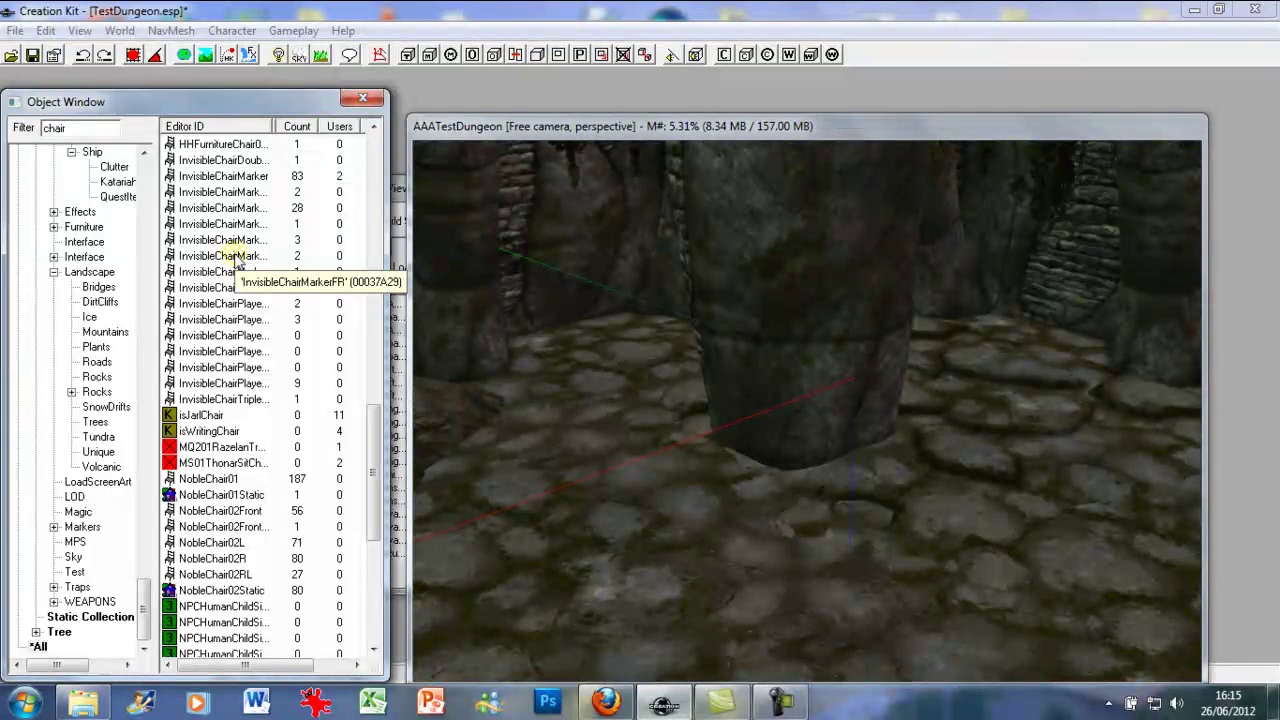
click(773, 127)
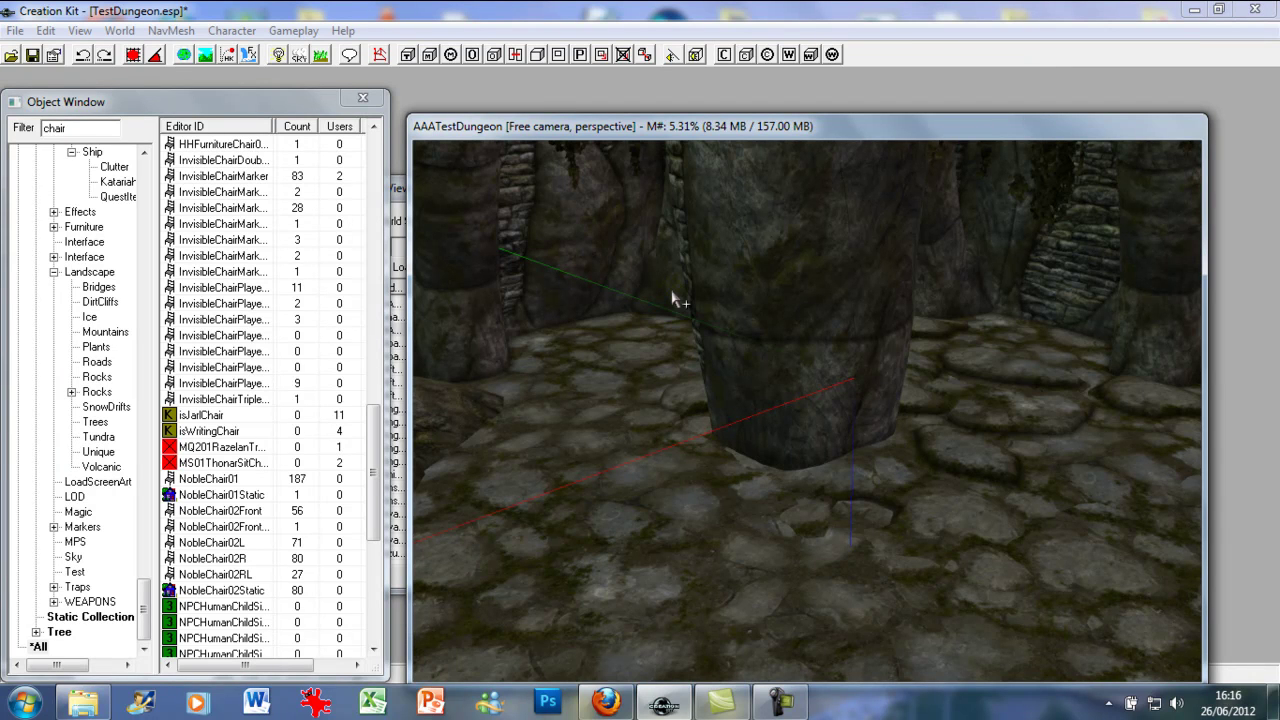
scroll(668, 298, down, 1)
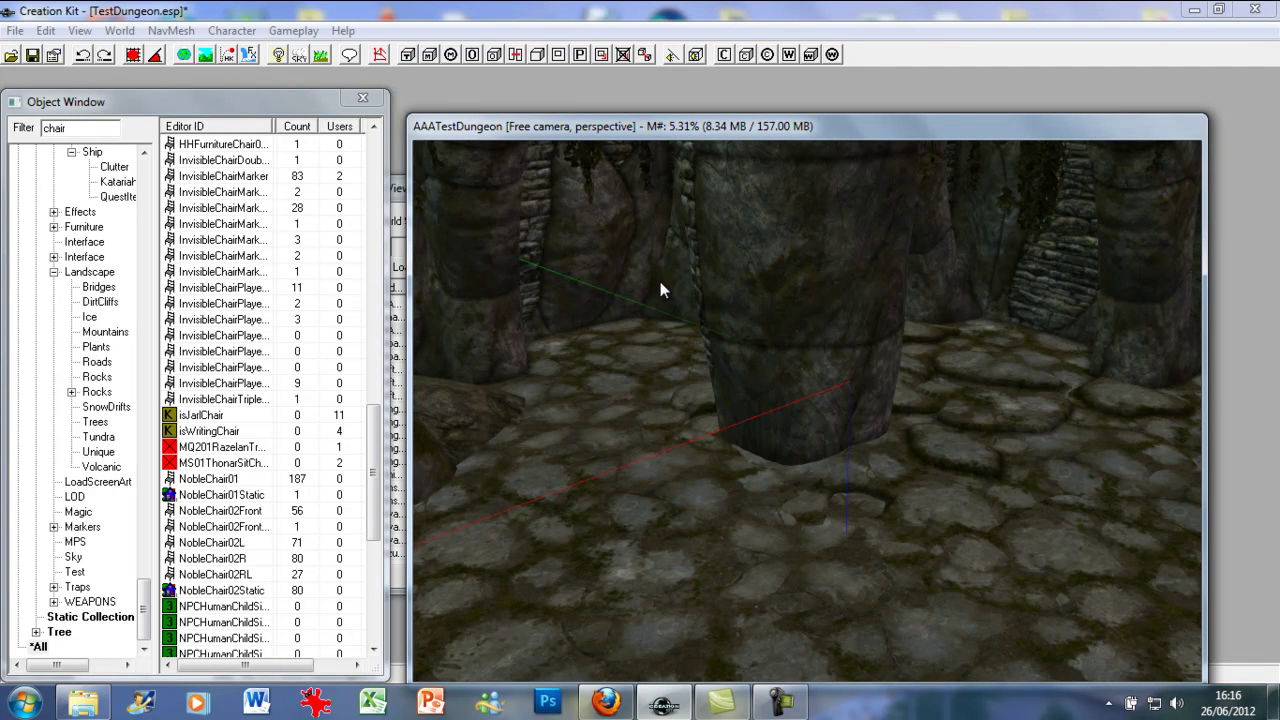
scroll(660, 316, up, 2)
scroll(662, 305, down, 2)
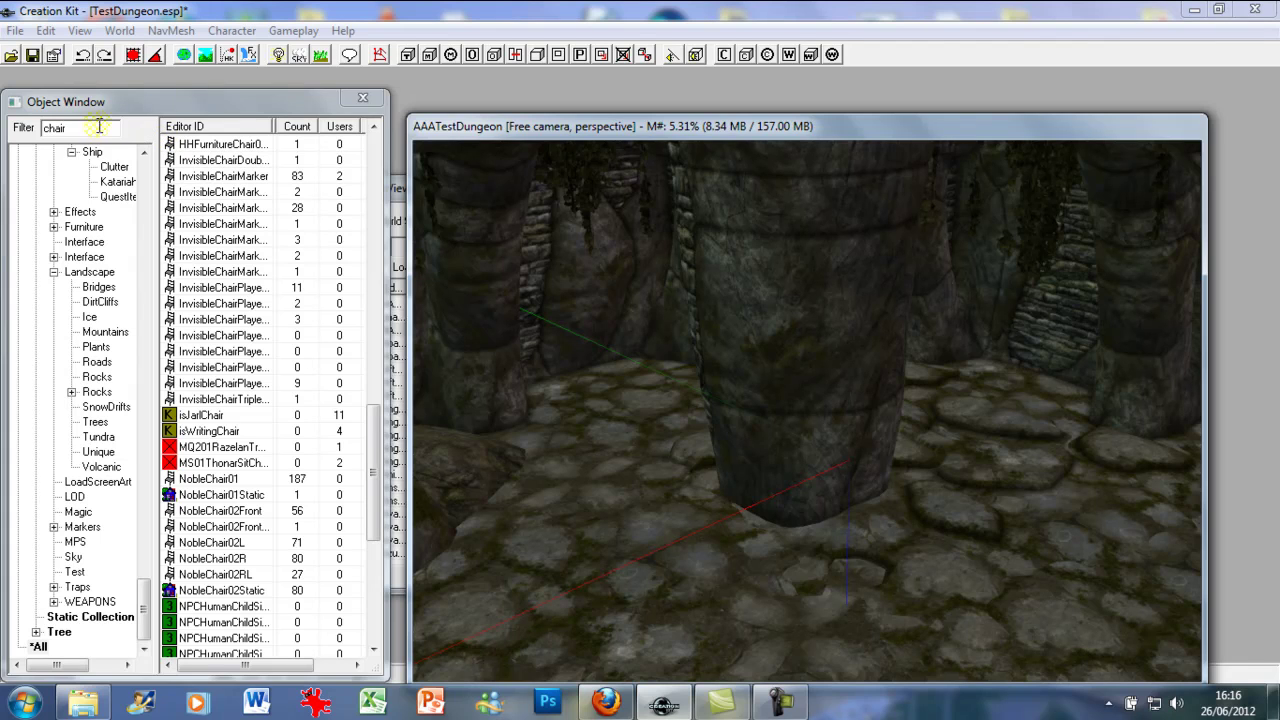
- Filter the object list by "barrel" and preview the MeadBarrel01 model, then close the preview
drag(98, 127, 4, 121)
text(barrel)
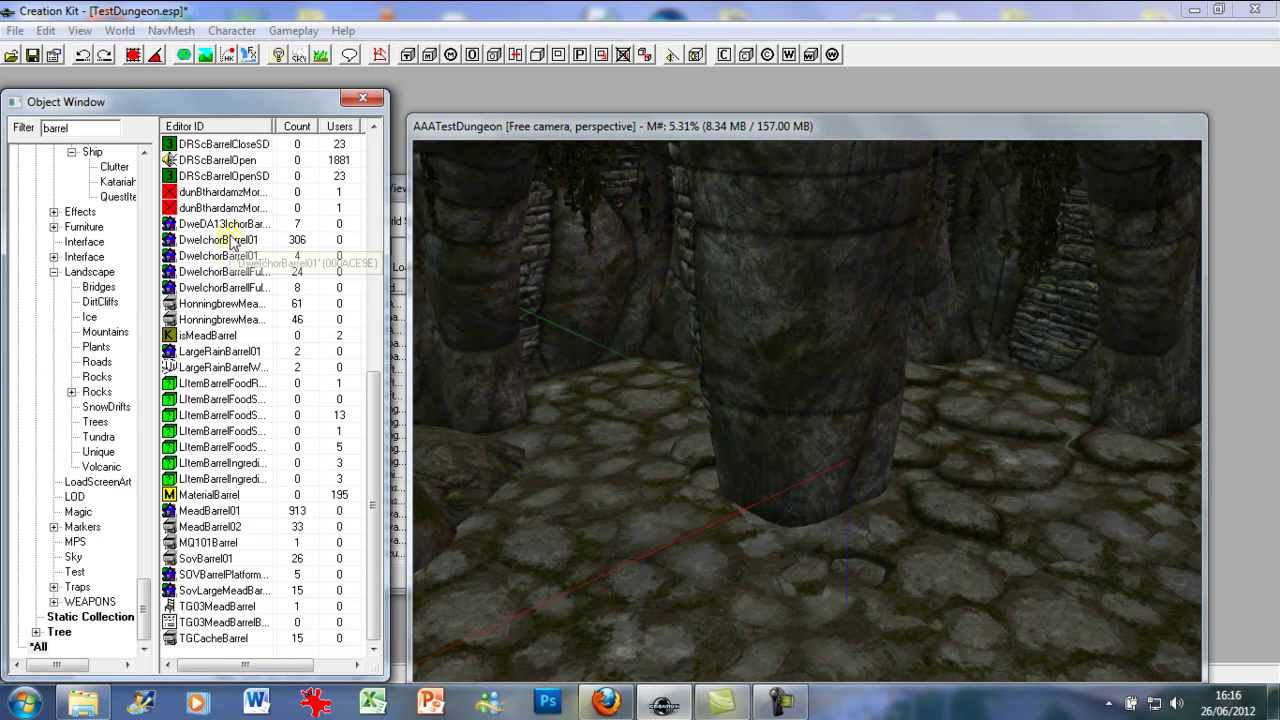
right_click(217, 518)
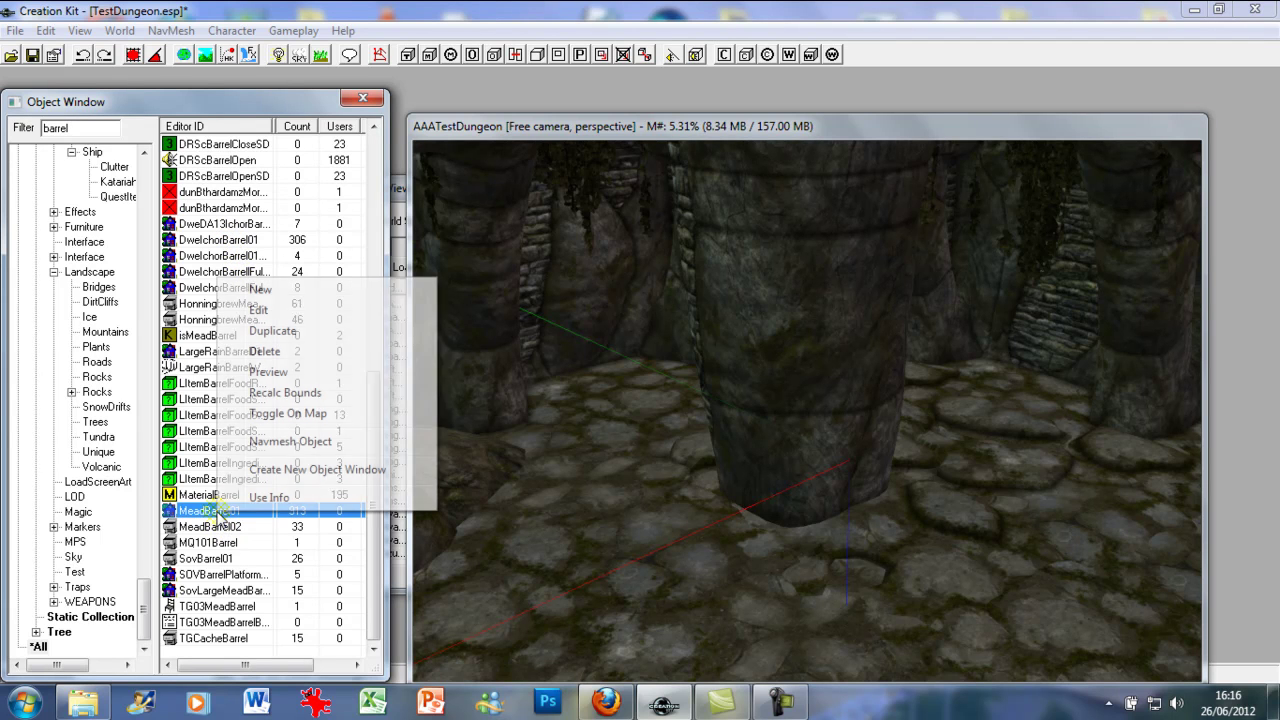
click(290, 369)
drag(327, 300, 448, 298)
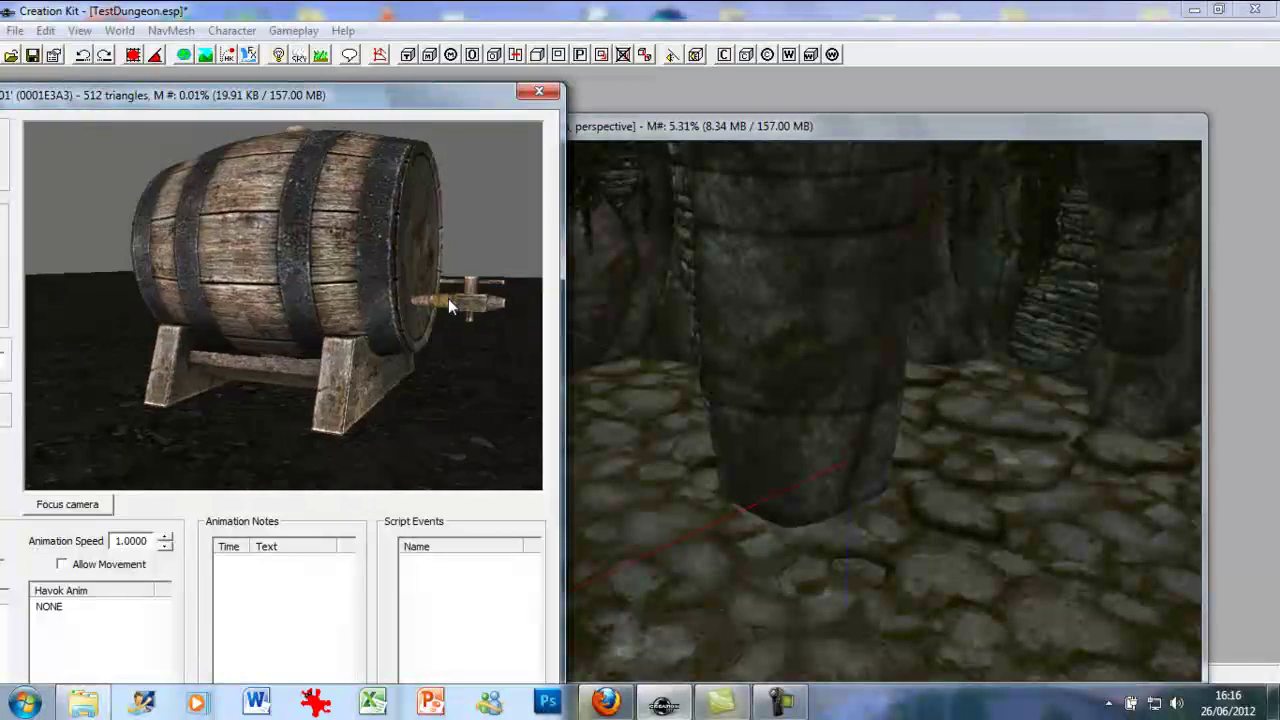
click(538, 91)
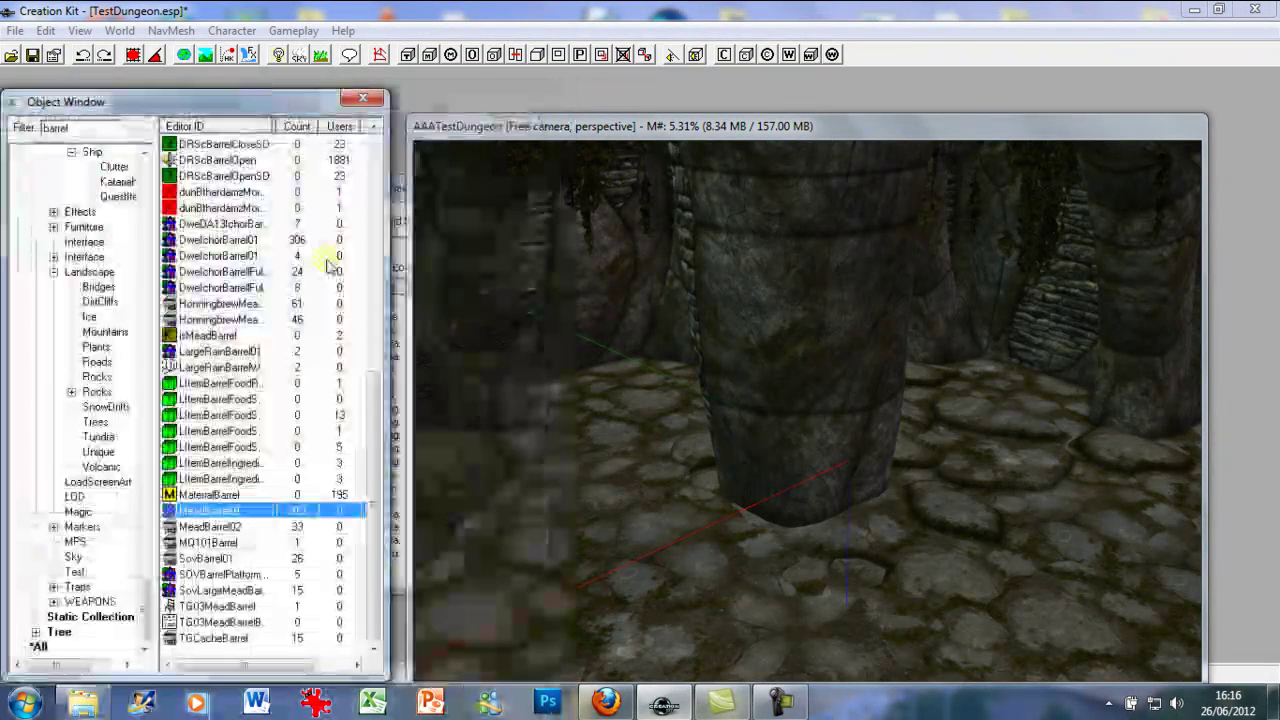
- Preview the DweIchorBarrel01 and LargeRainBarrel01 models, closing each preview after viewing it
right_click(236, 242)
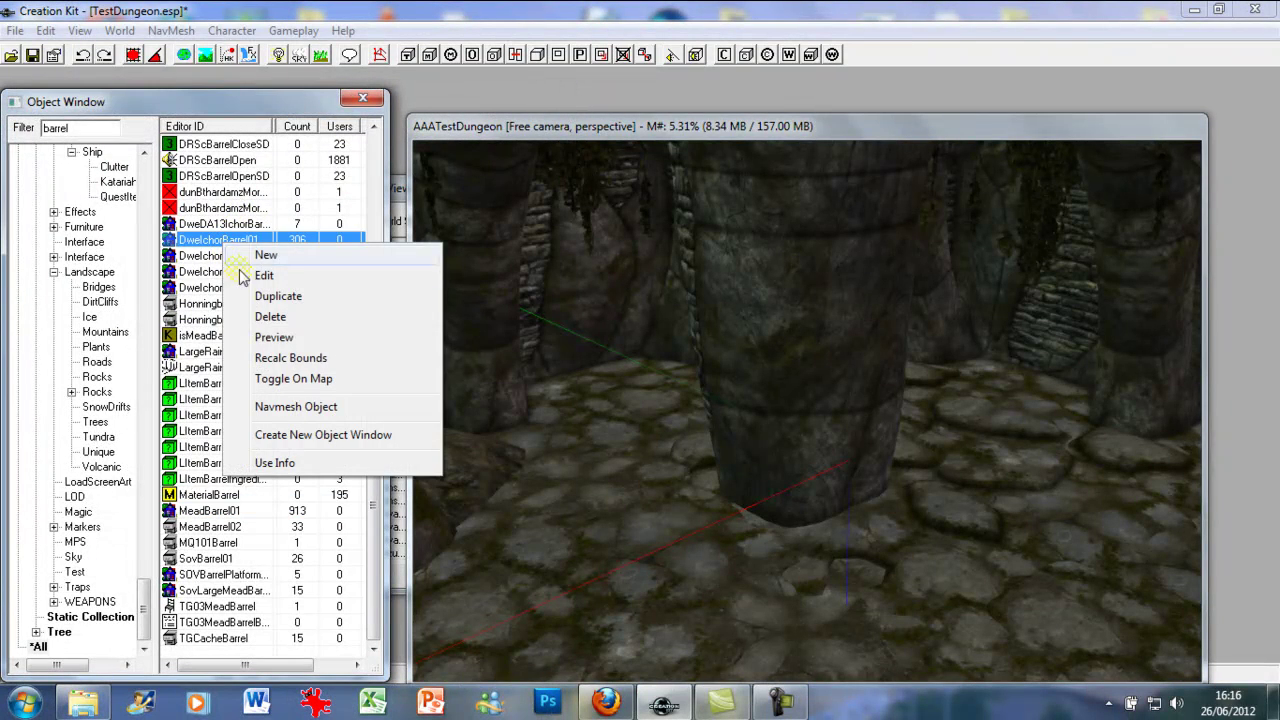
click(272, 337)
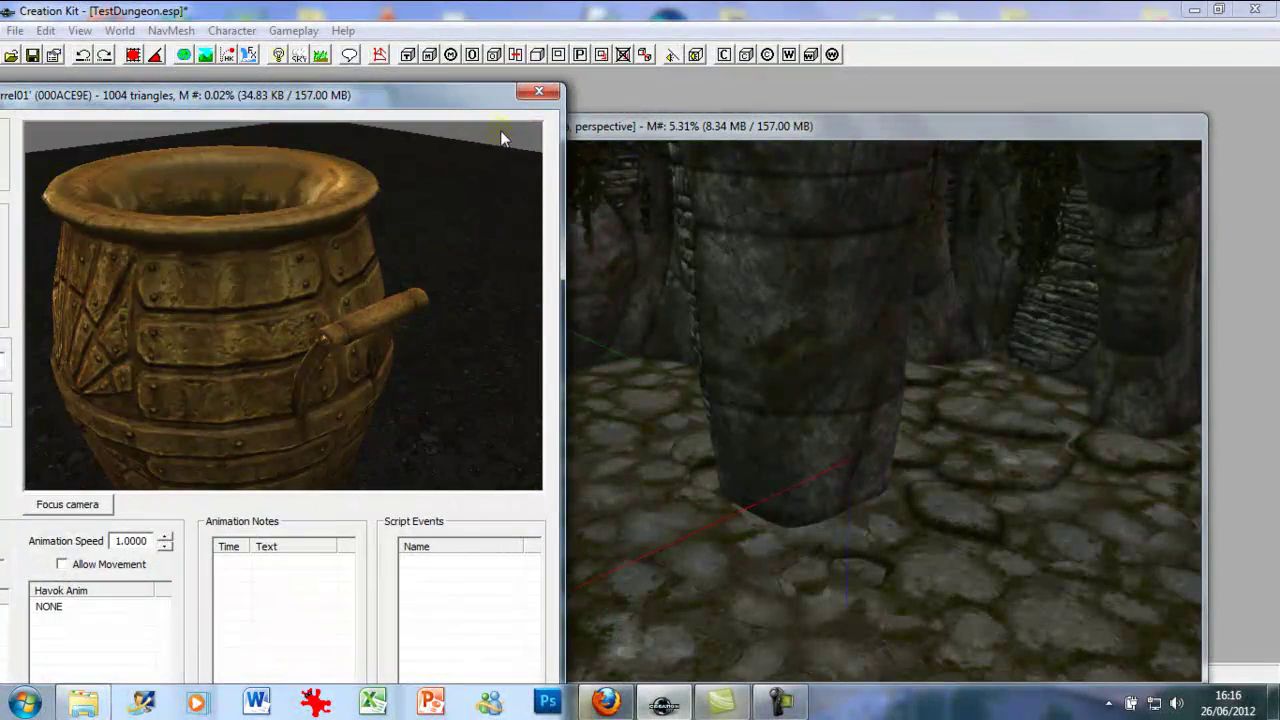
click(538, 91)
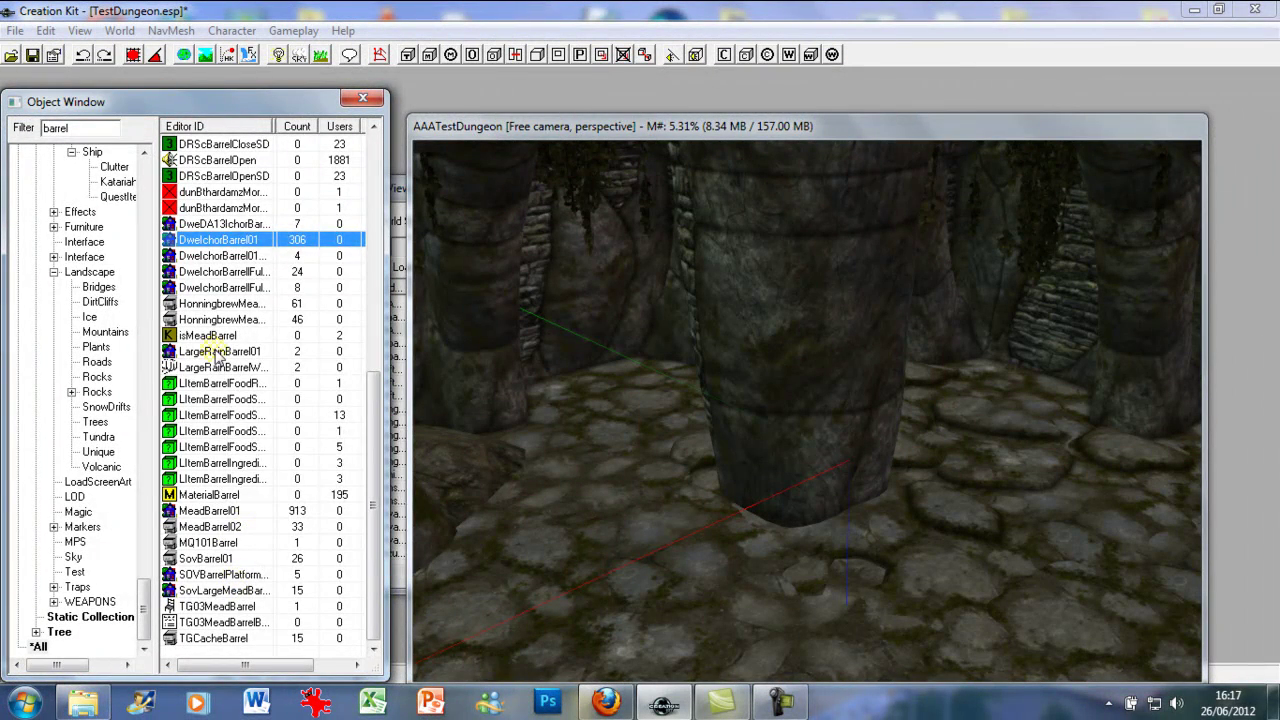
right_click(242, 351)
click(258, 443)
drag(286, 380, 337, 328)
click(539, 91)
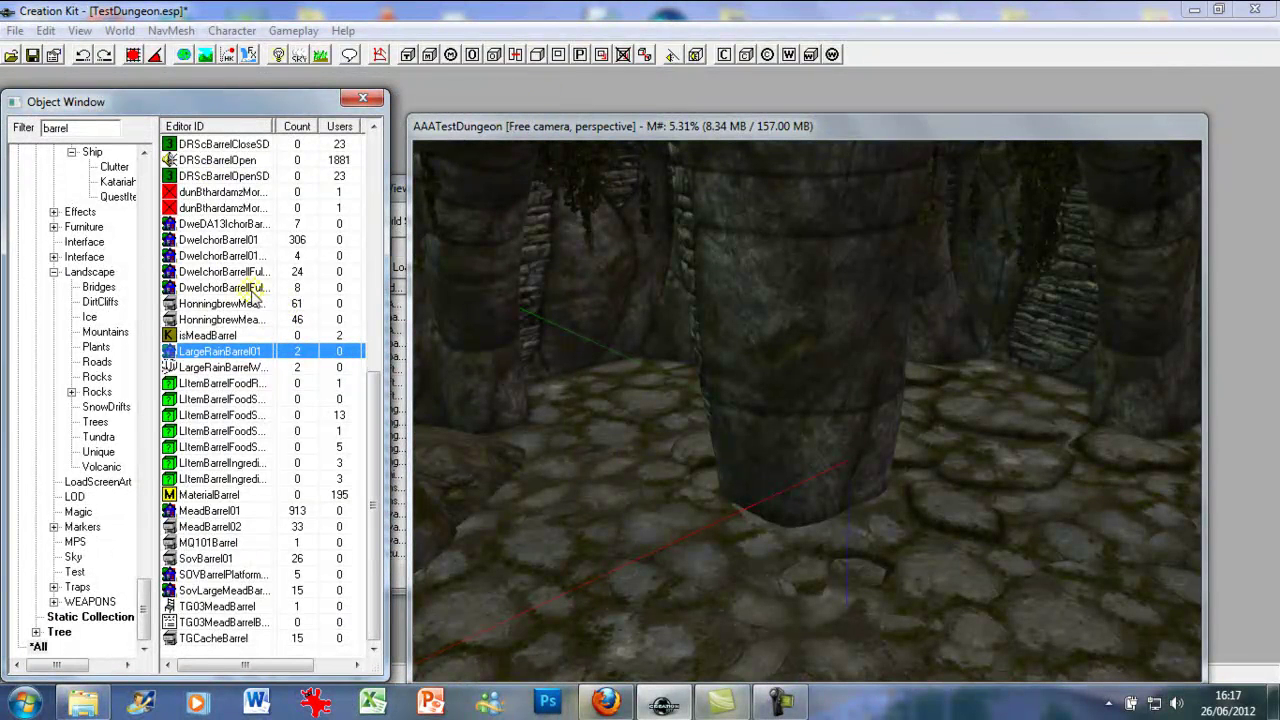
- Find Barrel02Static at the start of the barrel list, preview its model and close the preview
scroll(250, 283, up, 7)
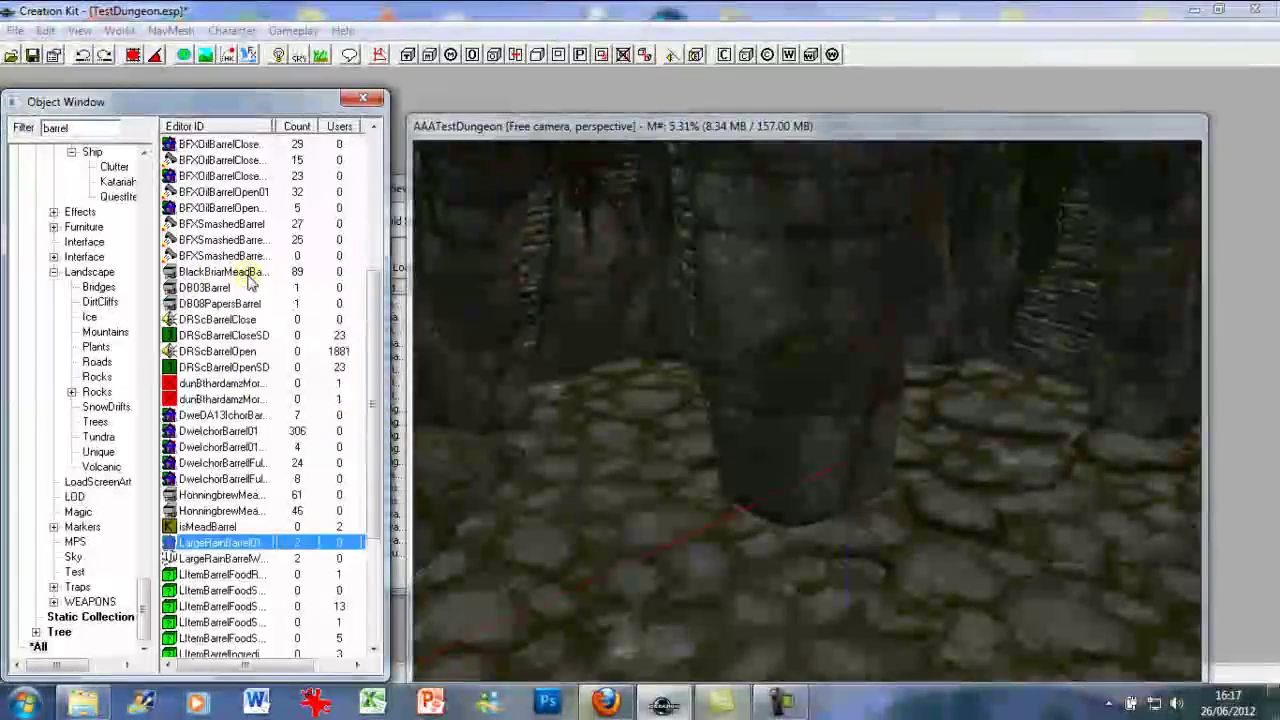
scroll(250, 283, up, 3)
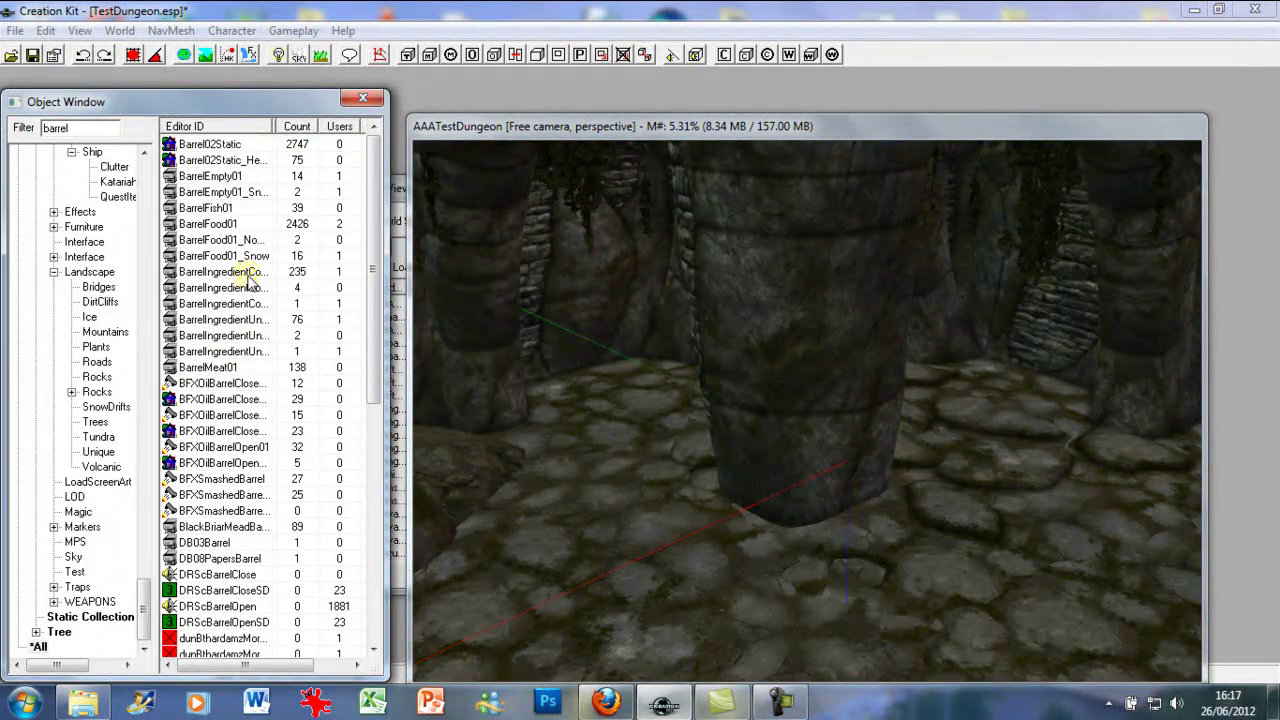
right_click(196, 150)
click(246, 244)
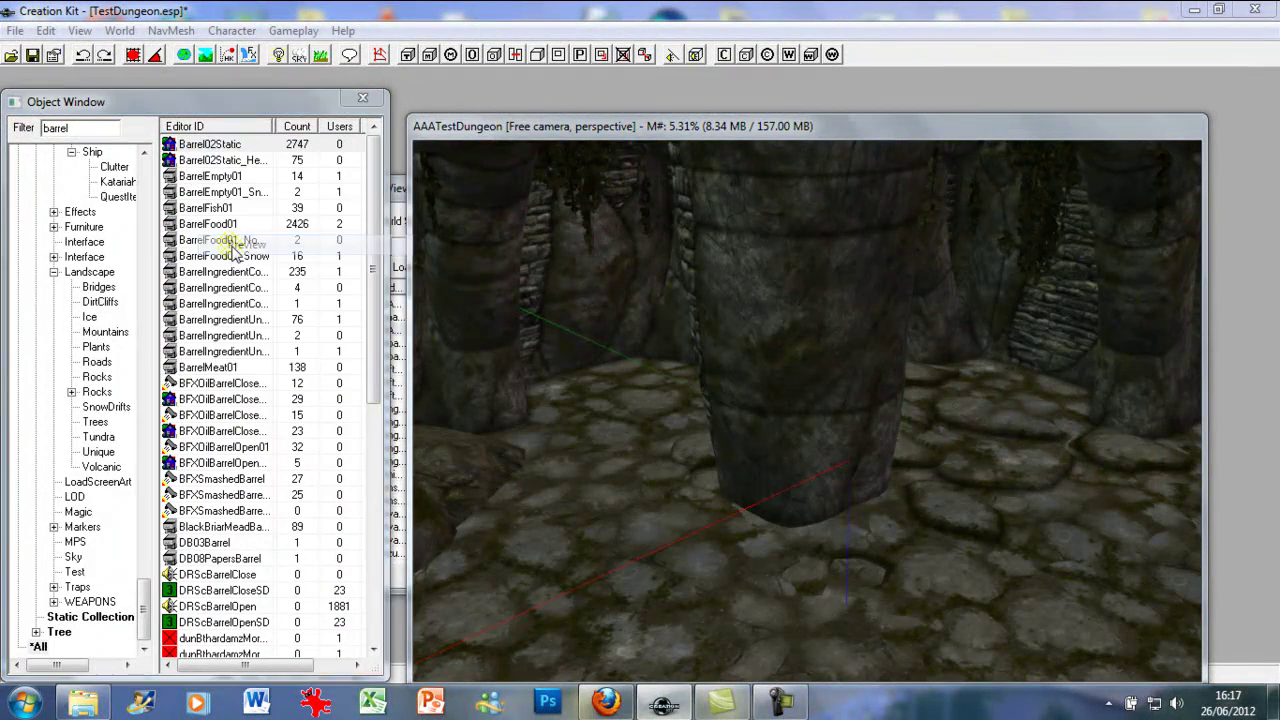
click(538, 92)
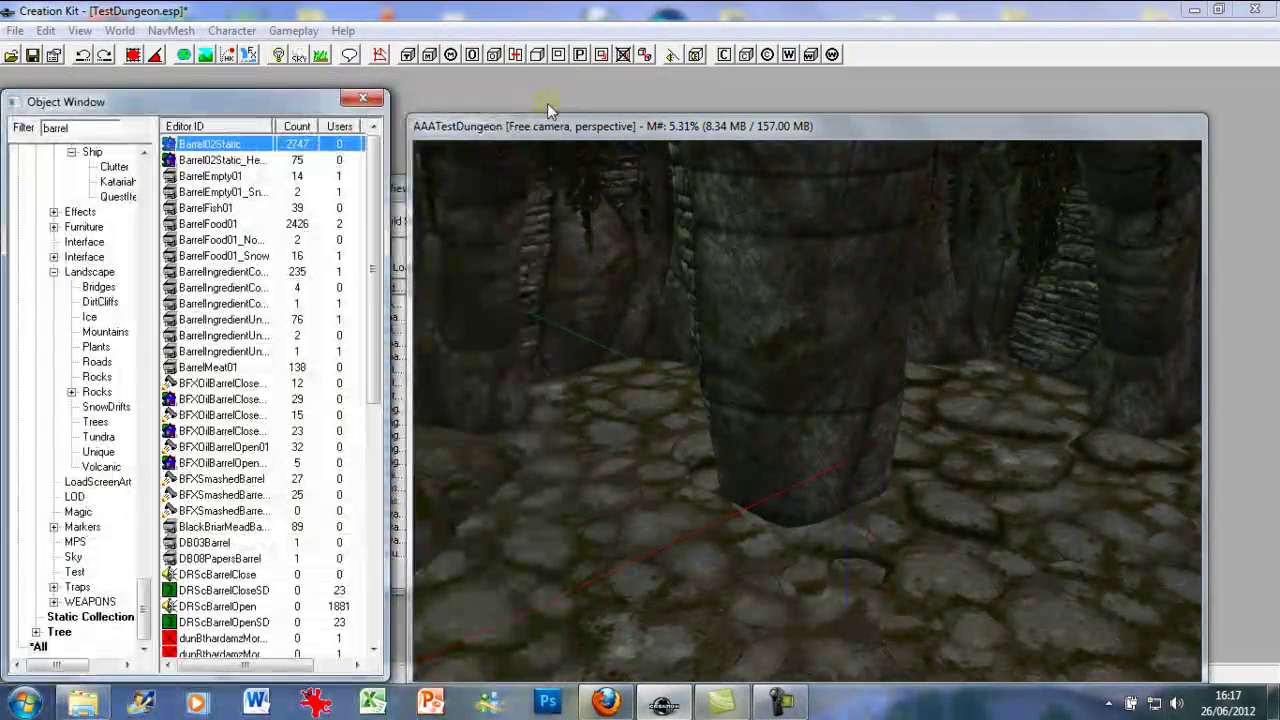
- Place three Barrel02Static barrels around the large rock beside the dungeon wall
shift+middle_drag(516, 280, 726, 408)
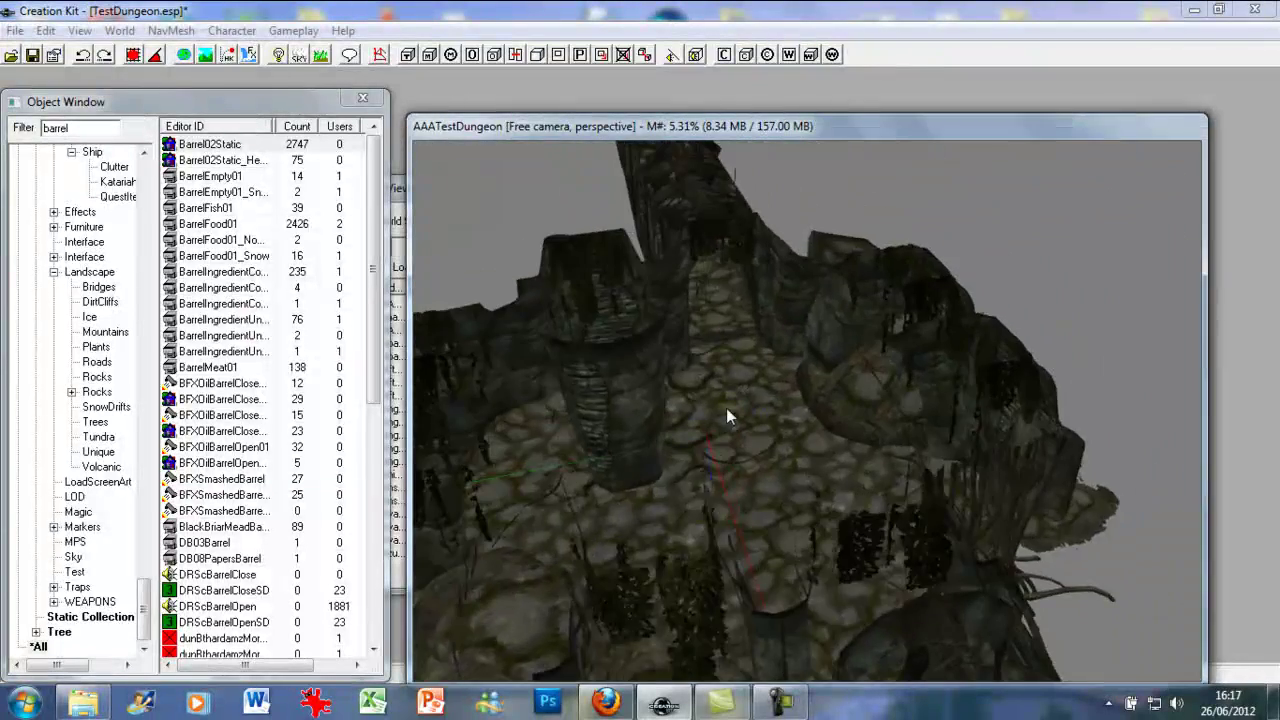
scroll(803, 400, up, 10)
shift+middle_drag(838, 338, 818, 340)
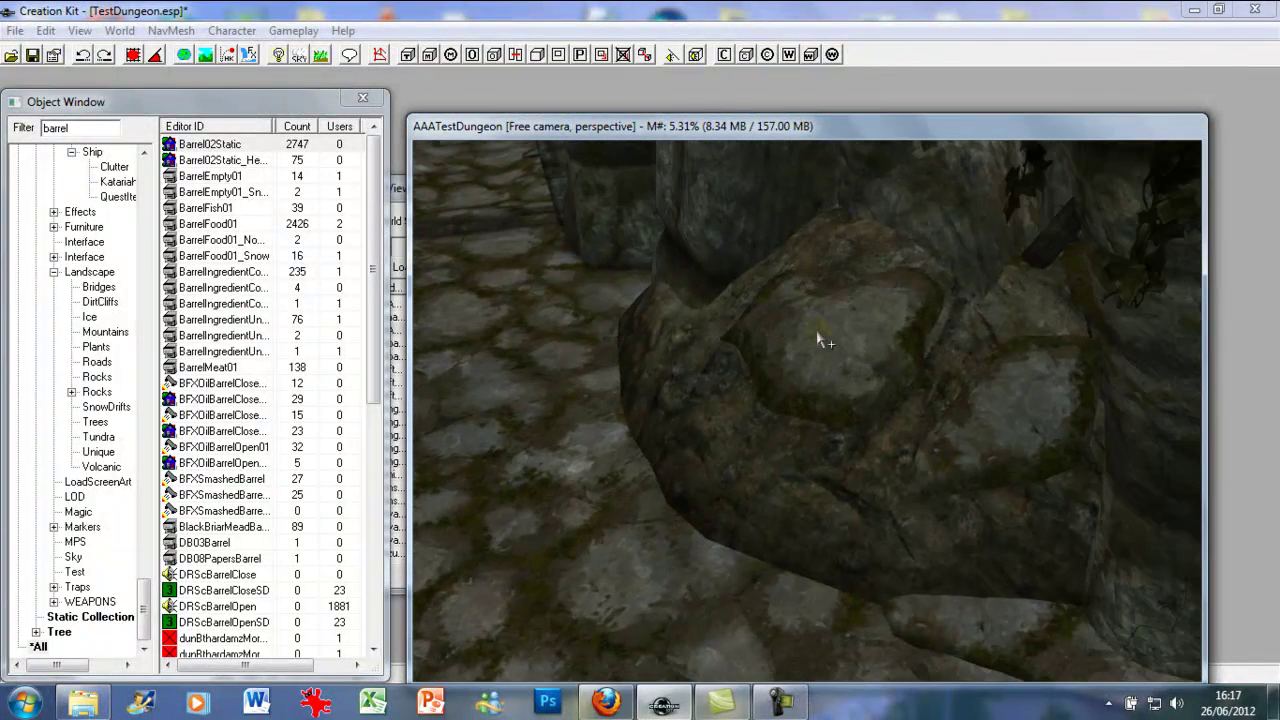
drag(196, 146, 699, 385)
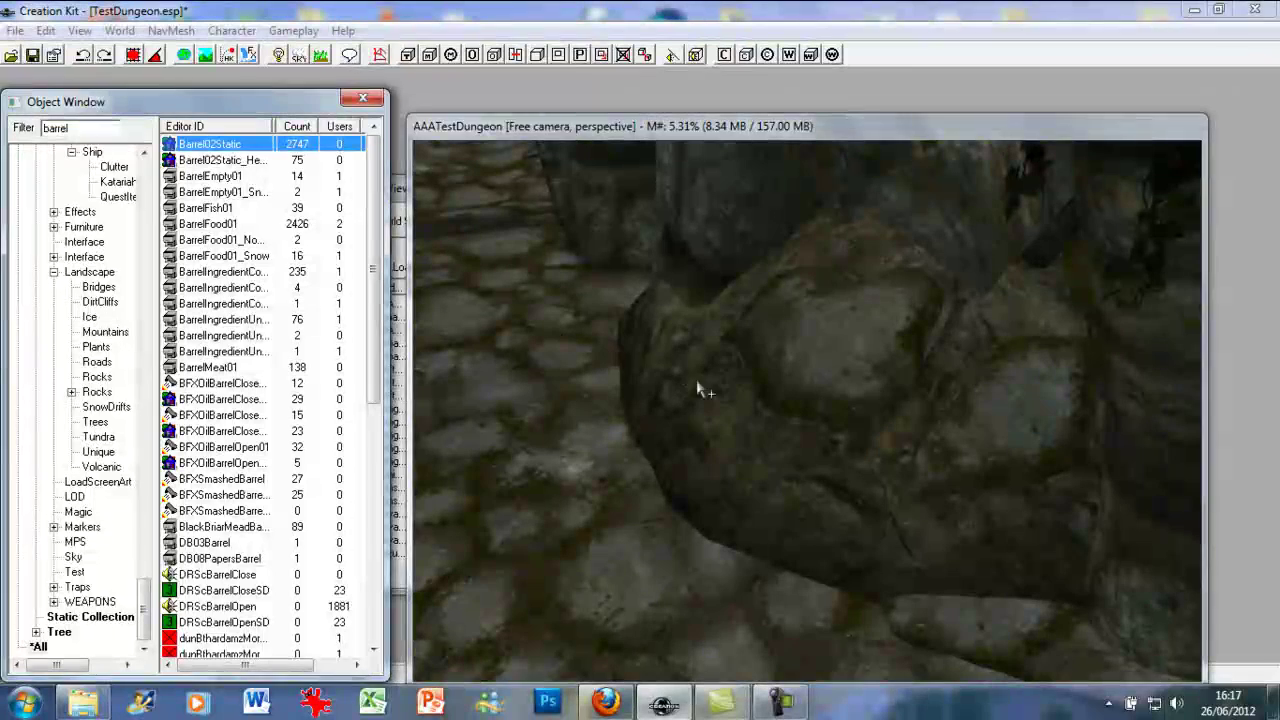
drag(208, 148, 854, 412)
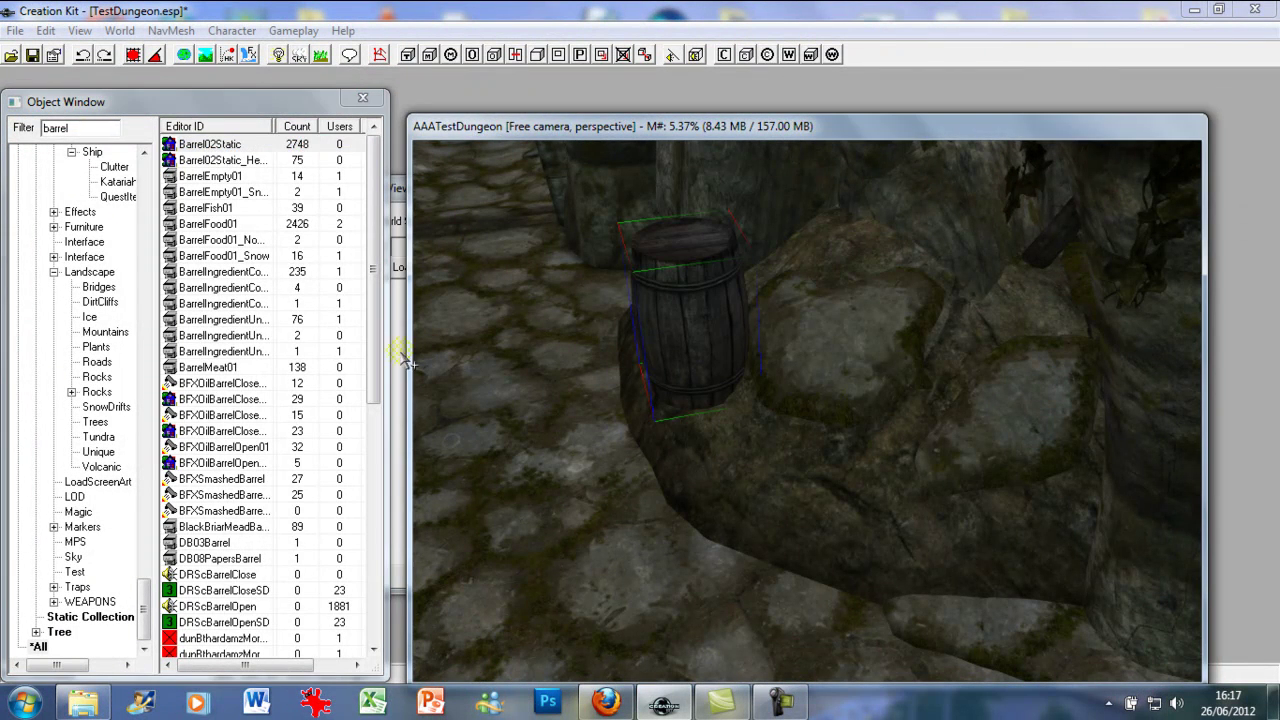
drag(245, 147, 915, 515)
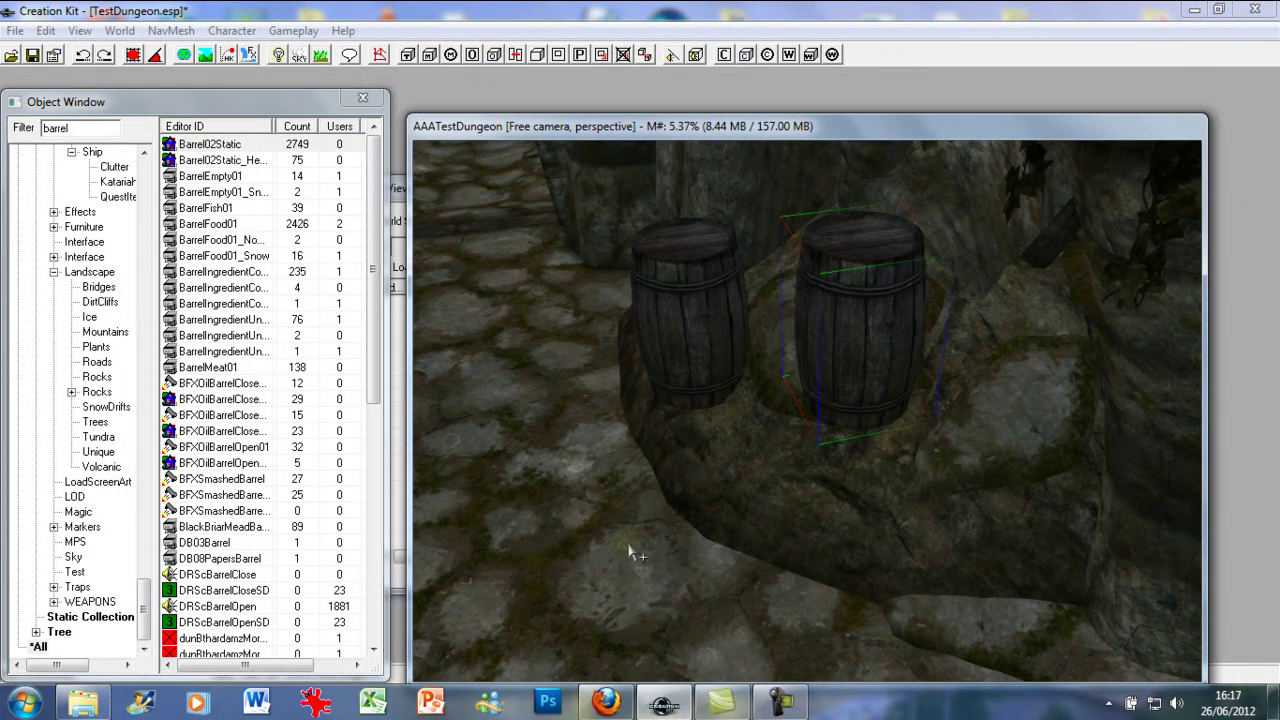
- Lay one barrel on its side against the front of the rock and move a second, upright barrel behind the rock
click(667, 333)
mouse_move(667, 333)
mouse_down()
mouse_move(671, 383)
mouse_move(612, 380)
mouse_move(572, 428)
mouse_move(663, 356)
mouse_up()
key(w)
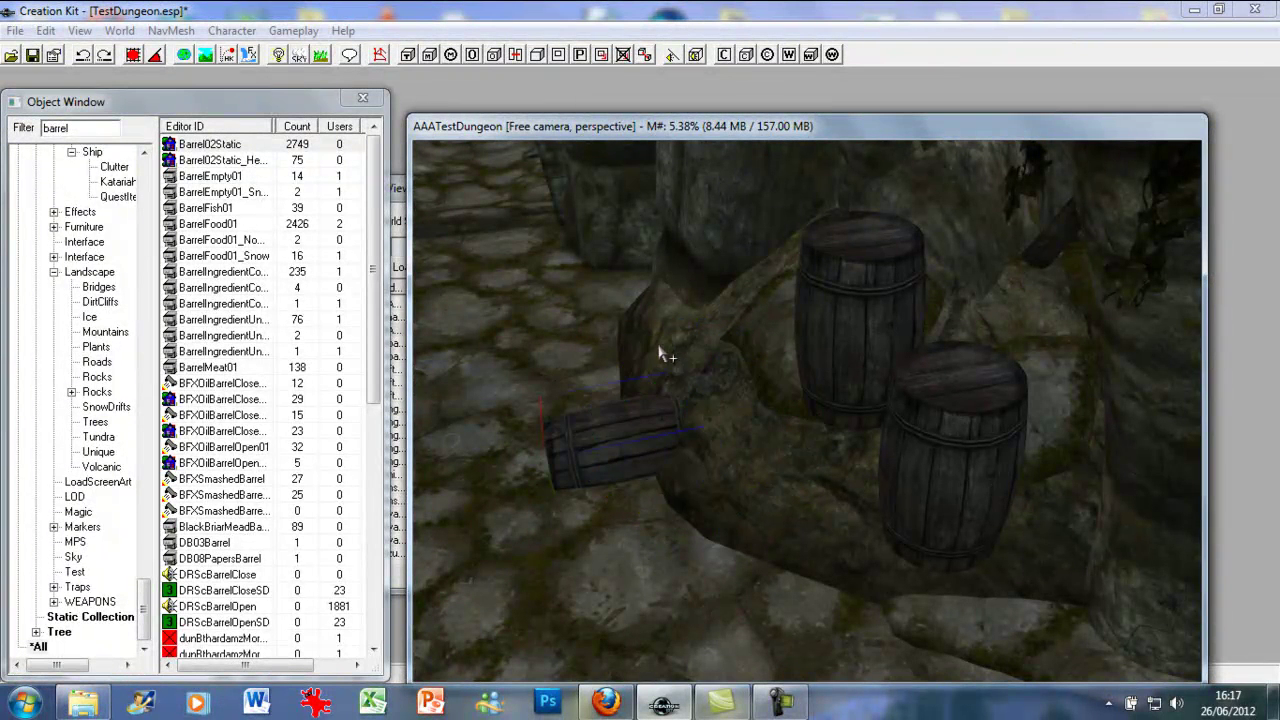
drag(620, 443, 667, 413)
click(854, 326)
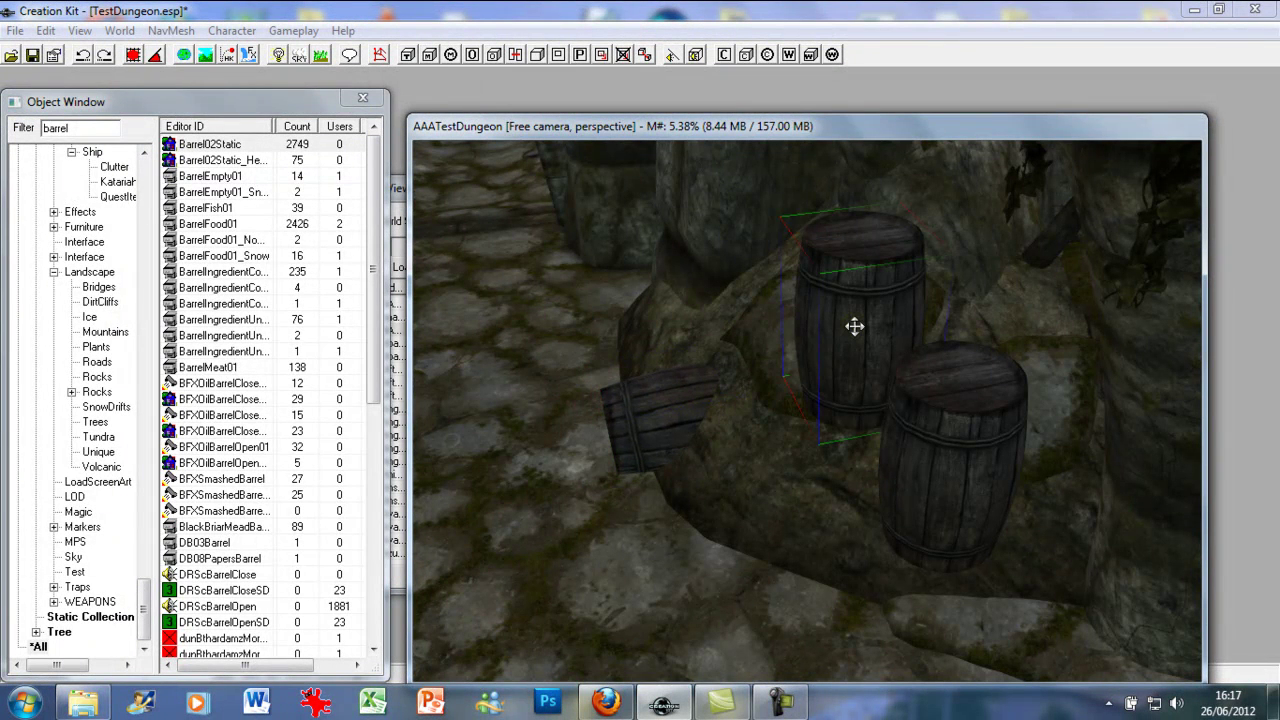
drag(854, 326, 632, 238)
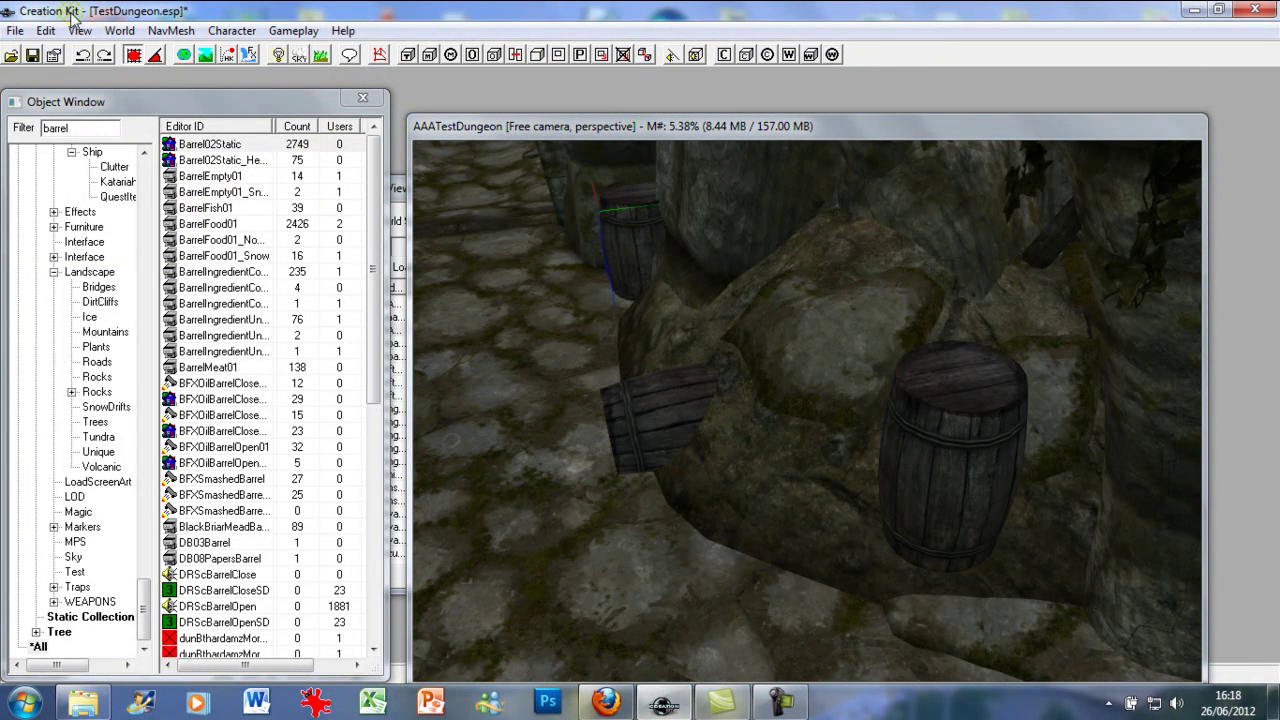
- Reposition the remaining upright barrel on the rock
click(953, 459)
drag(951, 457, 836, 418)
key(e)
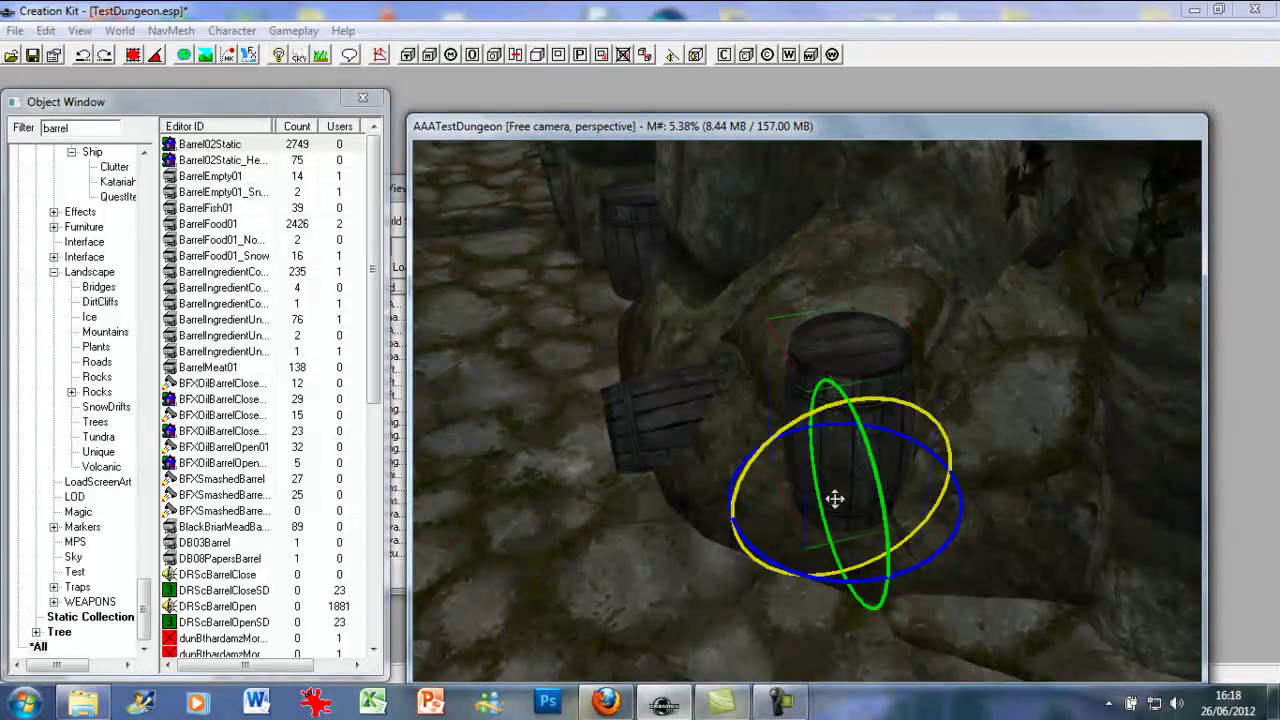
drag(863, 463, 971, 308)
- Inspect the decorated dungeon room from above, including the barrels, rocks, vines and corridor entrance
shift+middle_drag(970, 295, 1062, 407)
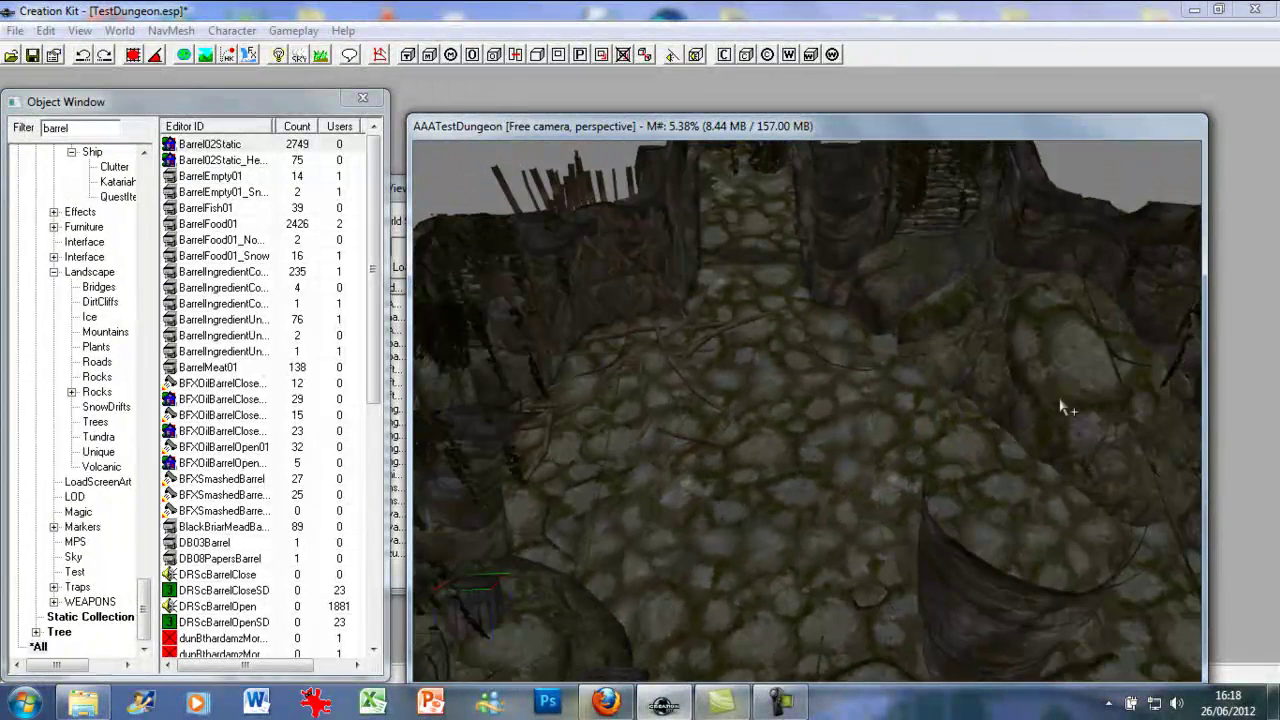
shift+middle_drag(988, 432, 660, 516)
shift+middle_drag(724, 362, 813, 443)
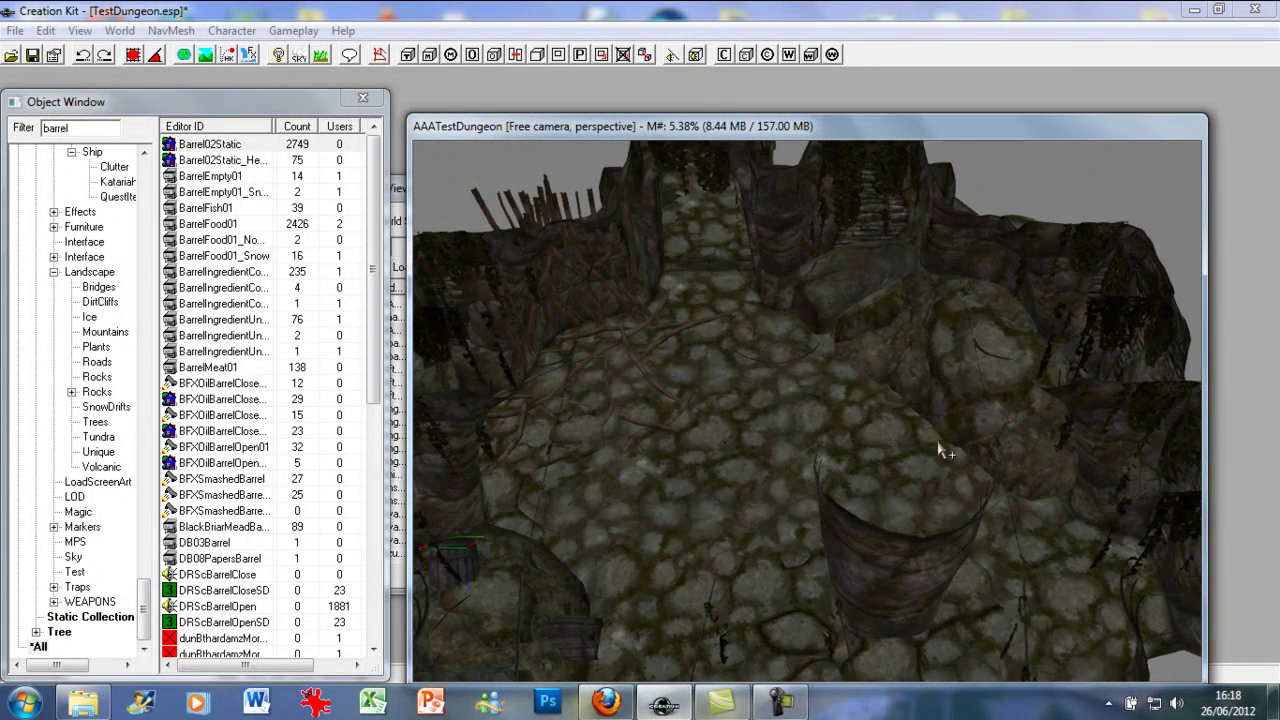
shift+middle_drag(940, 452, 940, 452)
middle_drag(771, 265, 753, 318)
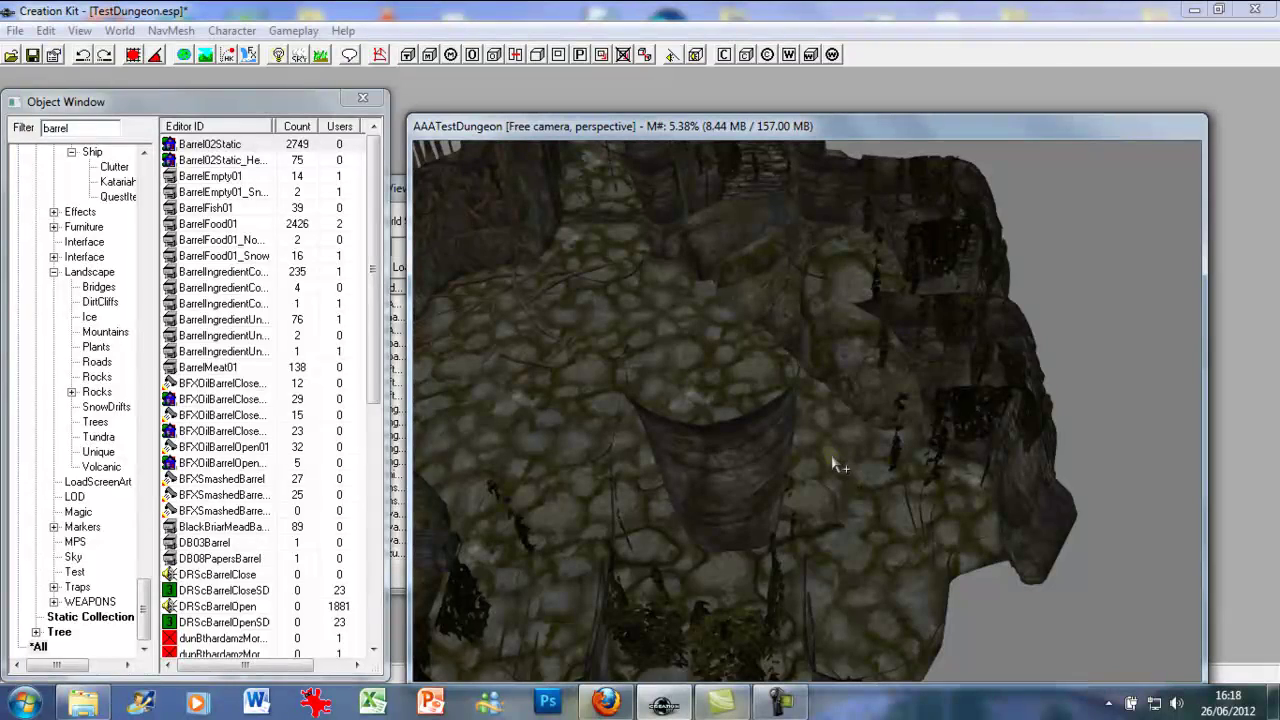
middle_drag(841, 337, 898, 362)
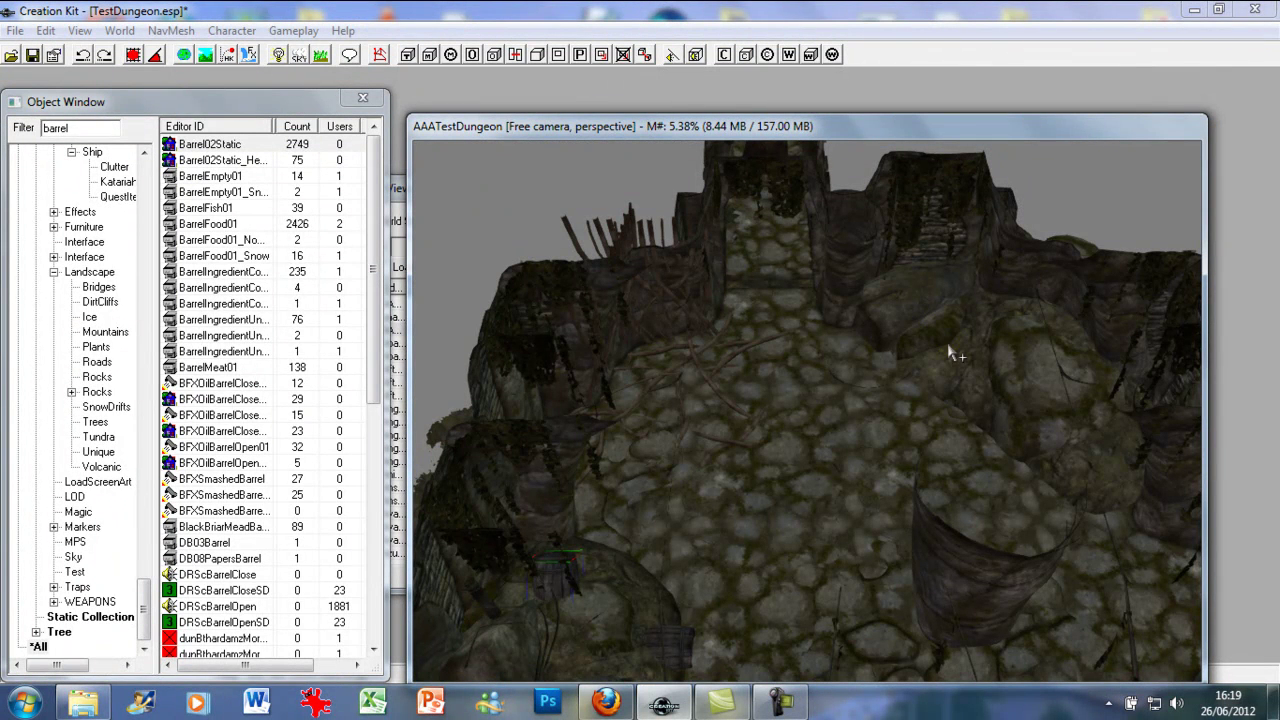
middle_drag(834, 329, 795, 424)
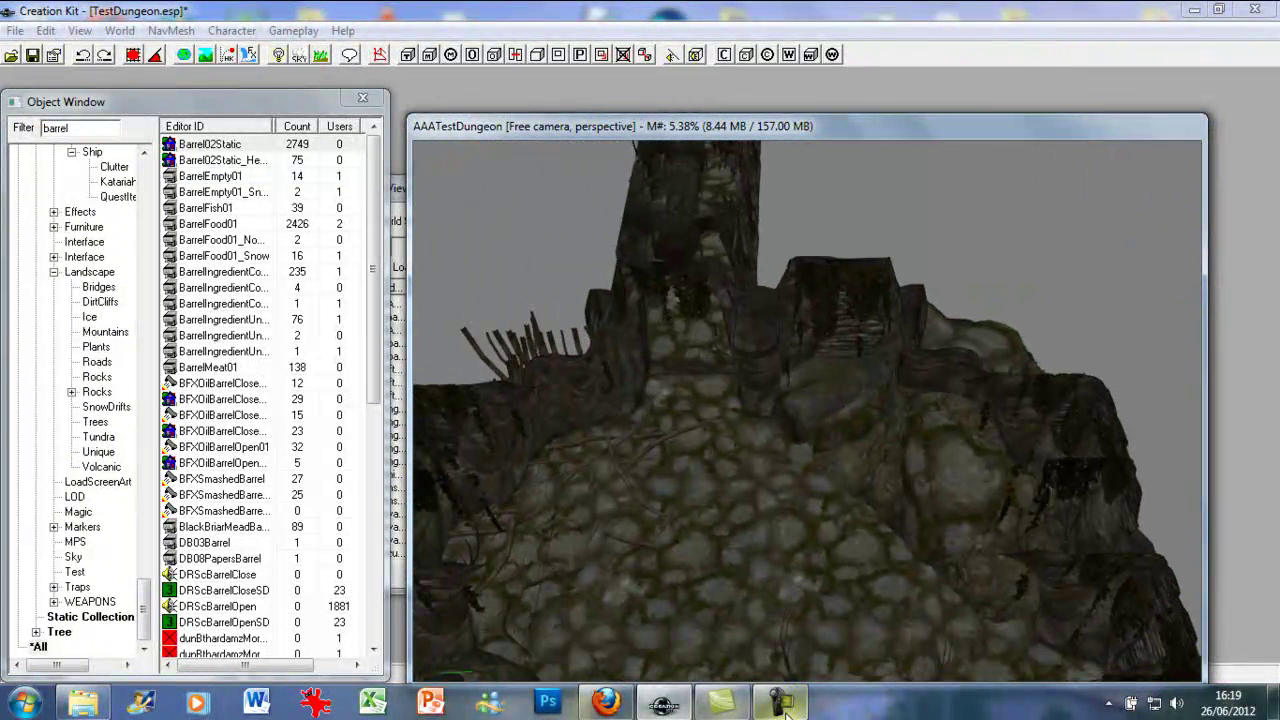
mouse_move(781, 707)
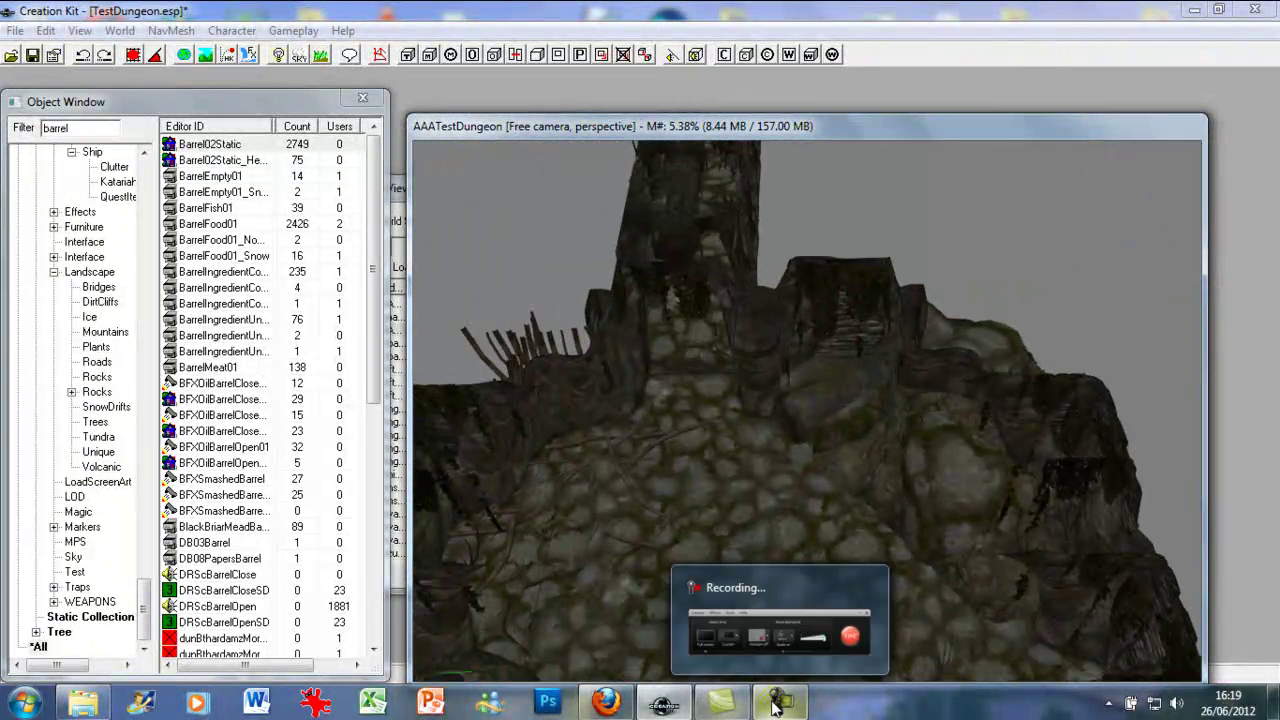